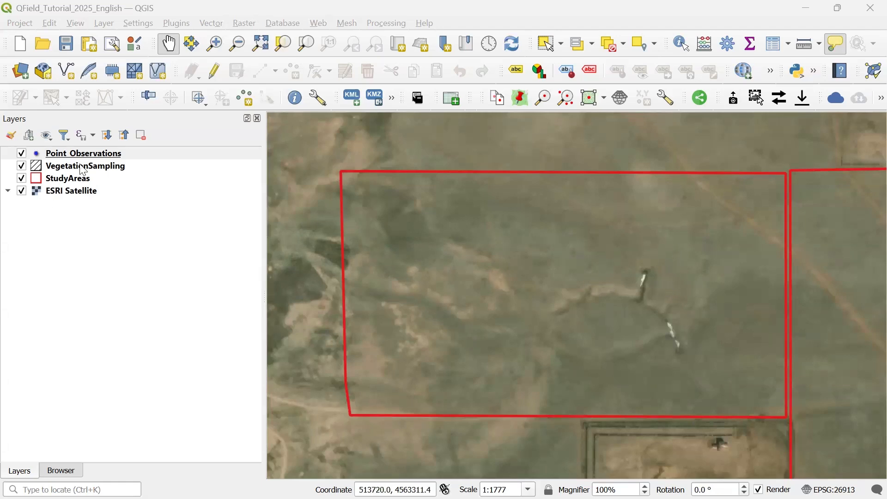
- Open the layer properties of Point_Observations and review its field list
right_click(110, 156)
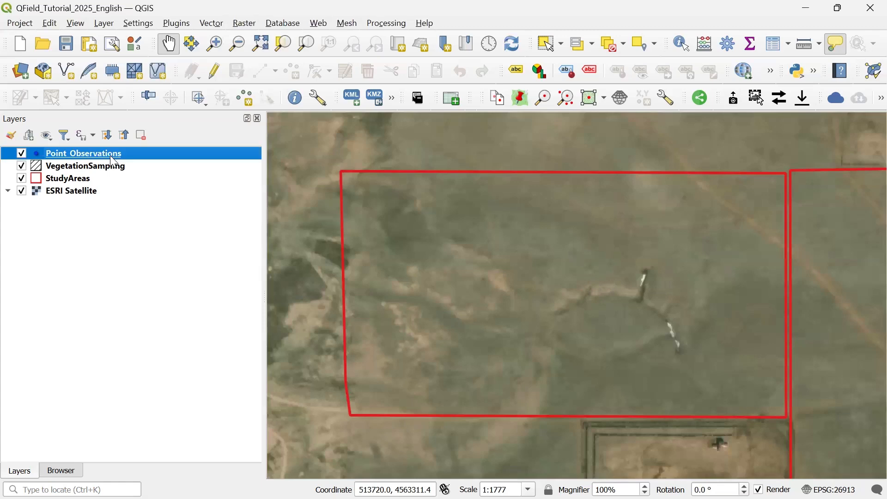
left_click(162, 366)
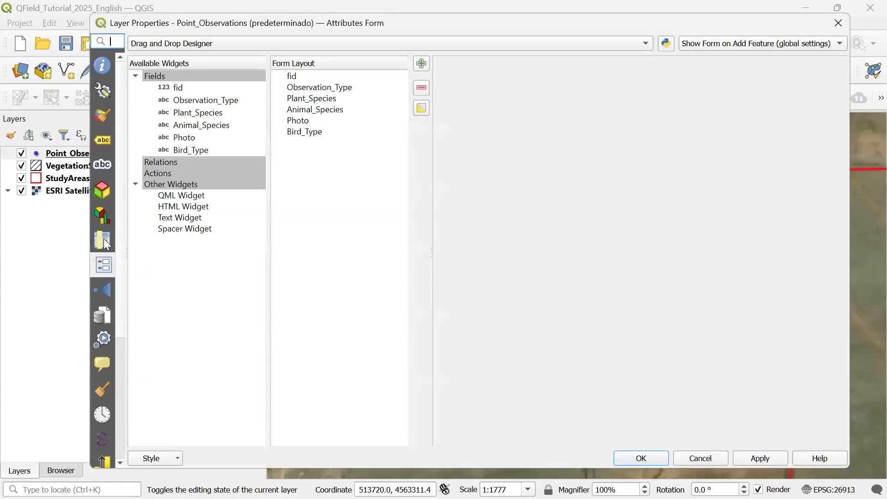
left_click(103, 240)
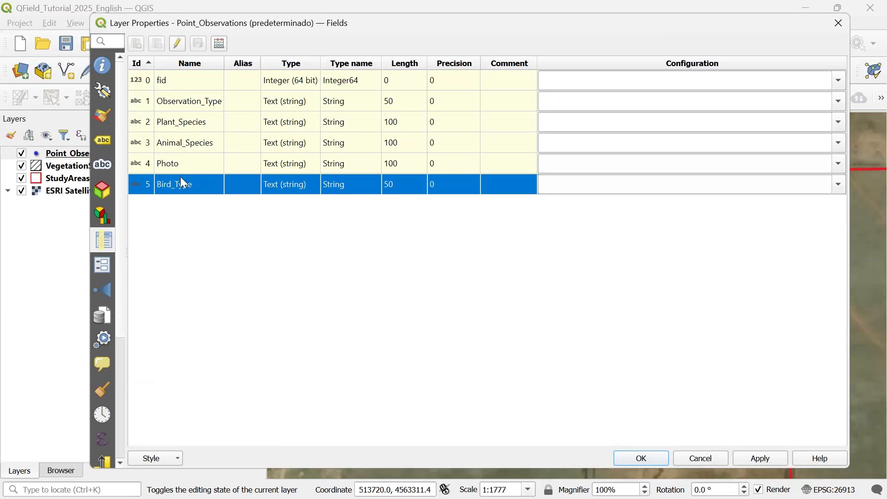
left_click(138, 169)
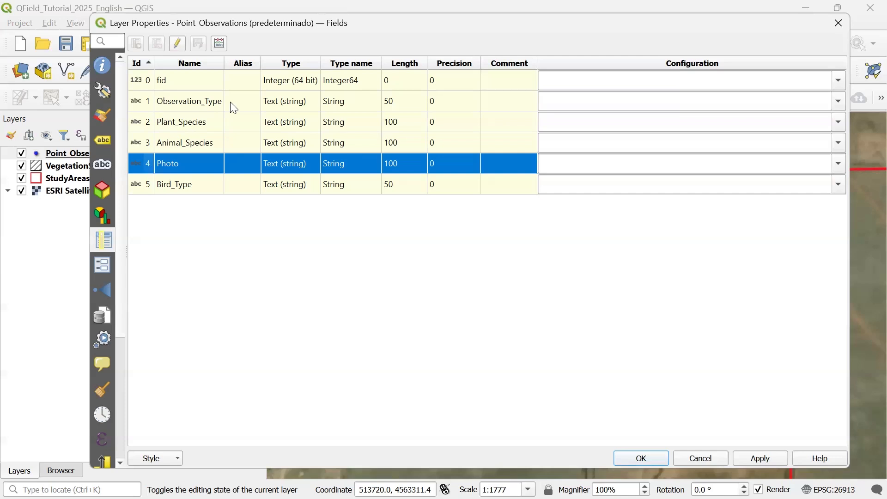
- Switch the attributes form to the Drag and Drop Designer and remove fid from the form layout
left_click(104, 265)
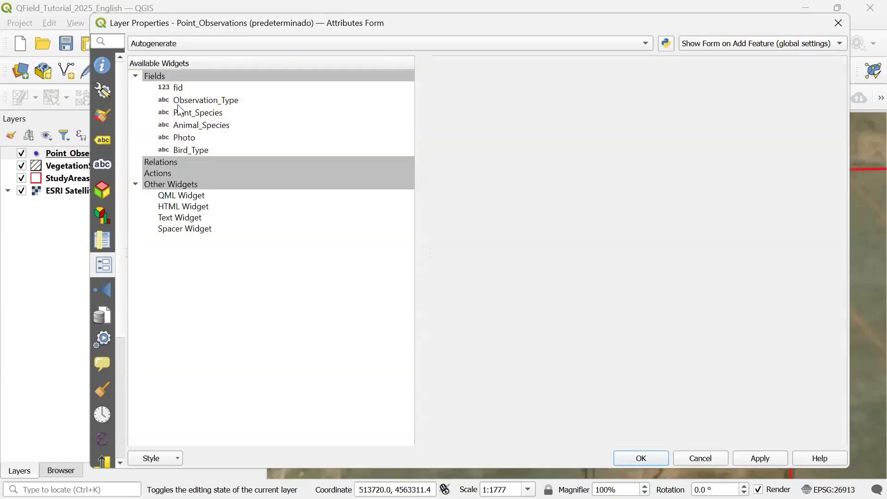
left_click(156, 43)
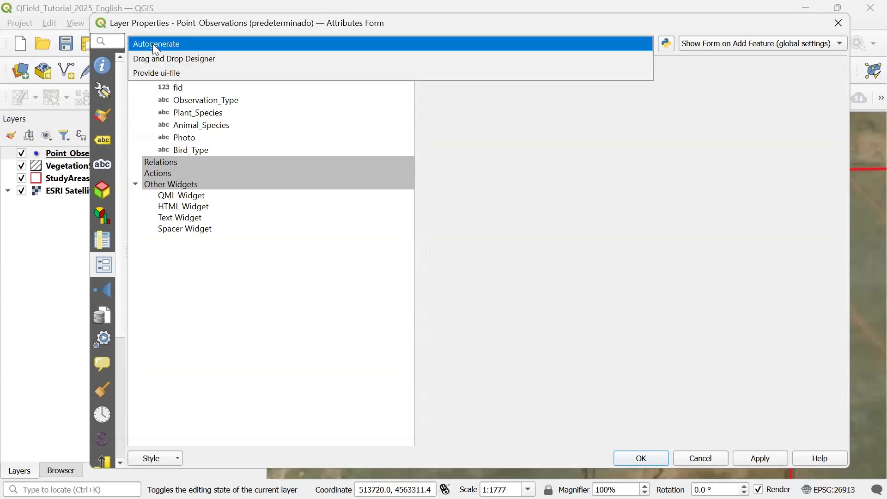
left_click(153, 59)
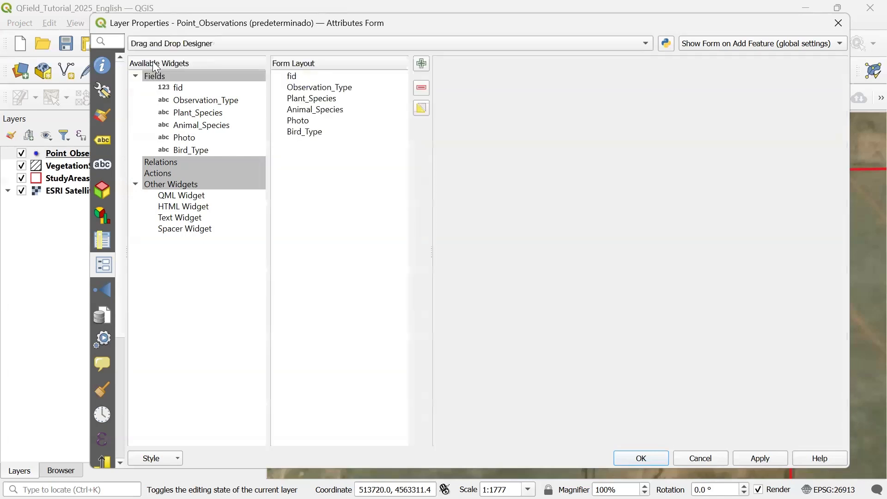
left_click(321, 75)
left_click(422, 88)
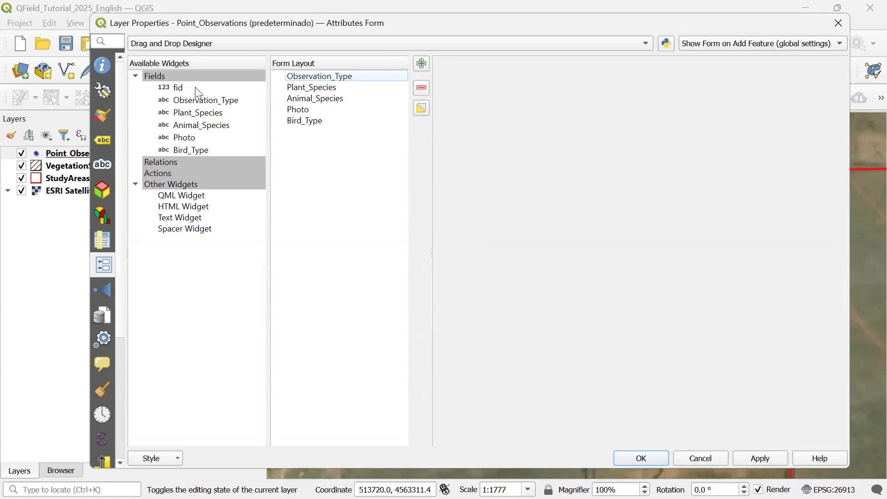
- Set the Observation_Type field's widget type to Value Map
left_click(328, 77)
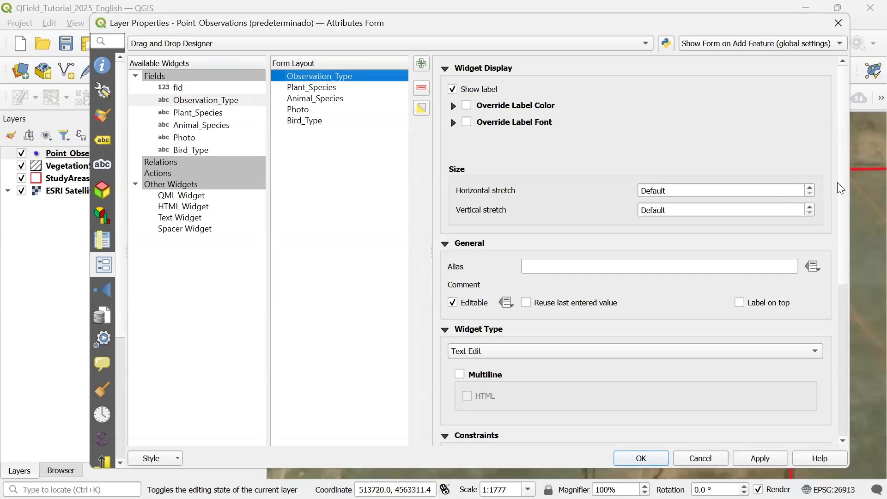
left_click_drag(844, 187, 840, 246)
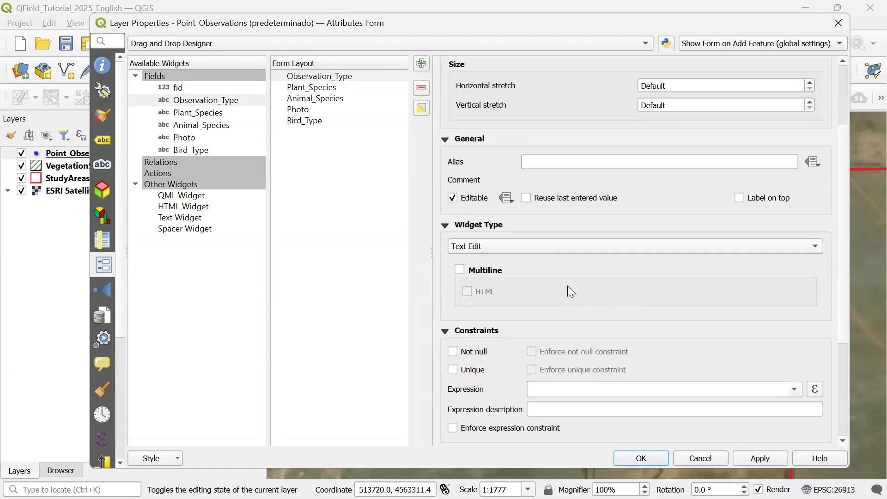
left_click(515, 244)
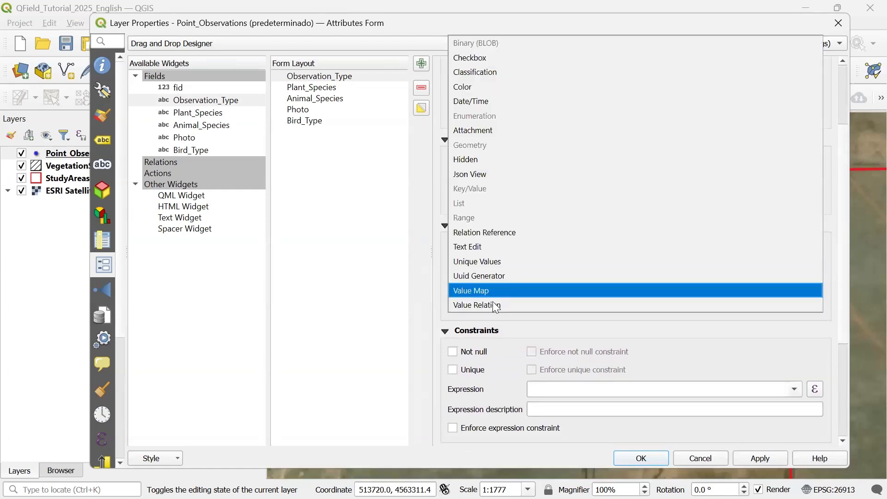
left_click(474, 294)
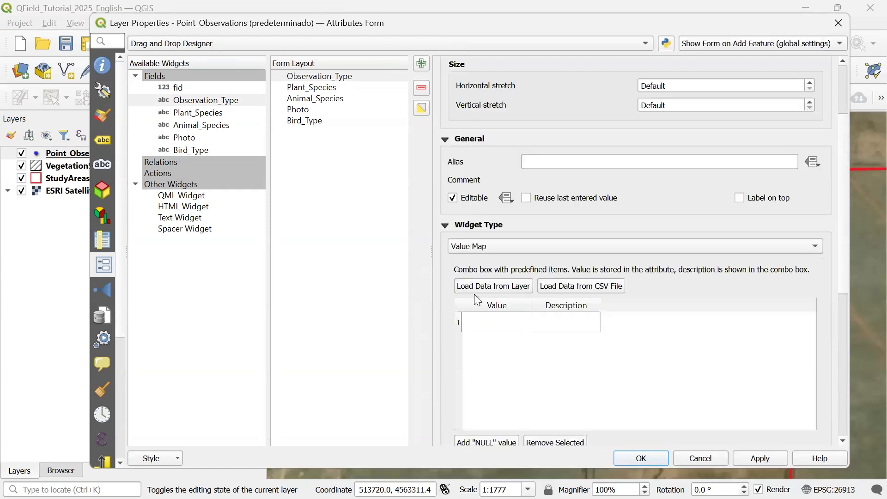
- Add value map entries 1 = Plant and 2 = Animal for Observation_Type and apply
left_click(514, 327)
left_click(514, 327)
type("1")
left_click(587, 329)
left_click(585, 327)
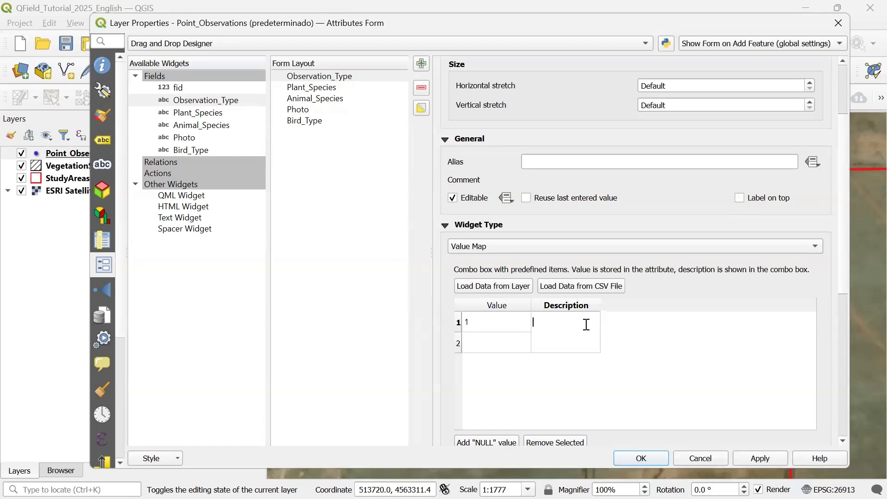
type("Plant")
left_click(507, 341)
left_click(507, 341)
type("2")
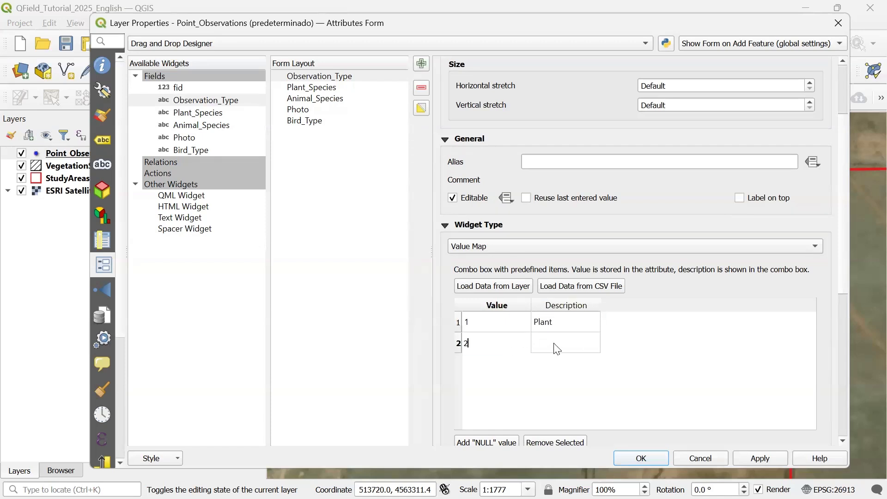
left_click(558, 345)
type("Animal")
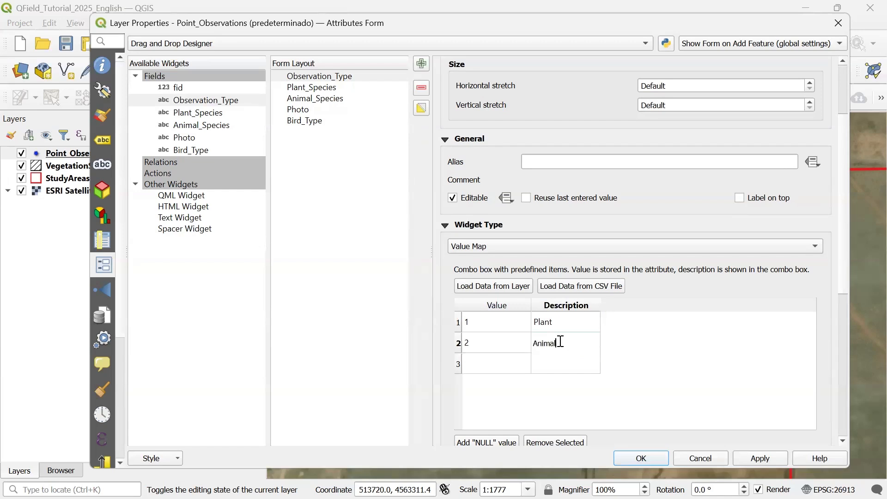
left_click(763, 462)
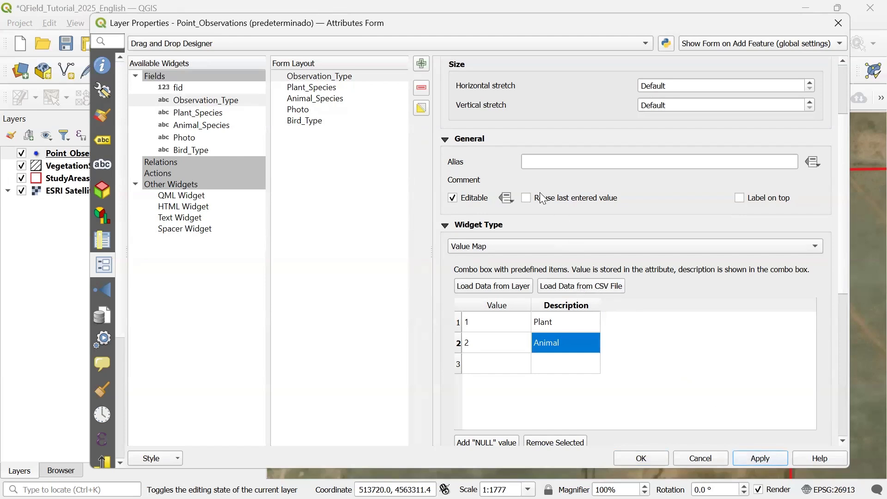
- Set the Observation_Type alias to "What is the observation type?" and apply
left_click(554, 164)
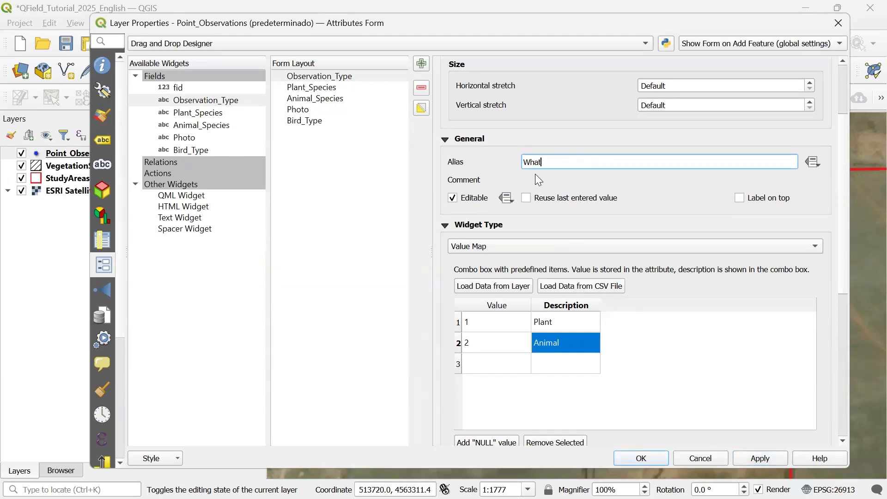
type("What is the observation type?")
left_click(760, 458)
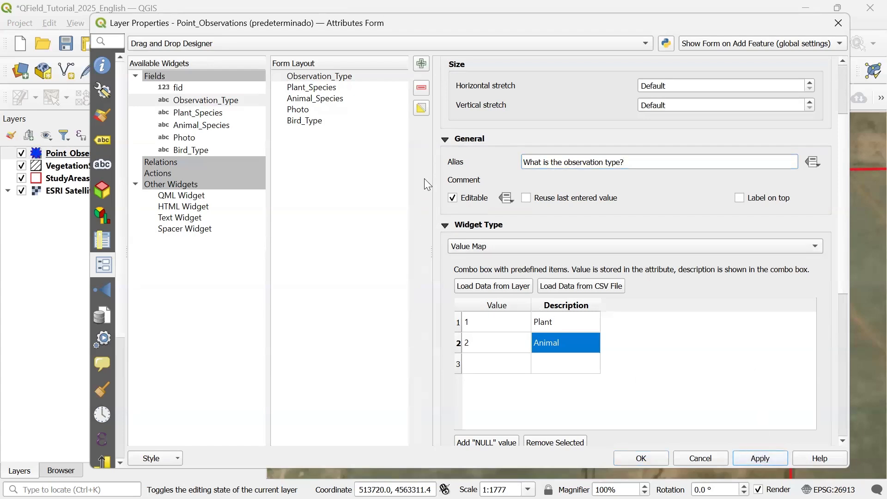
- Add a Tab container labelled PLANT SPECIES to the form layout and move Plant_Species into it
left_click(330, 88)
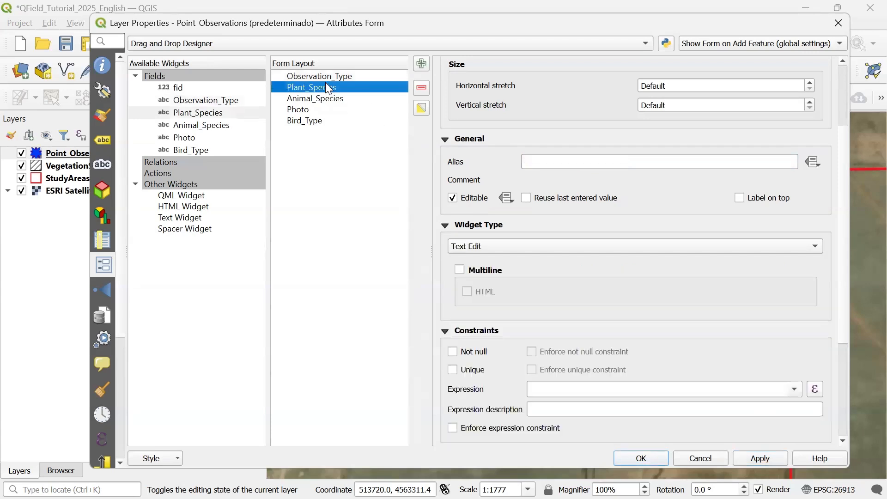
left_click(330, 77)
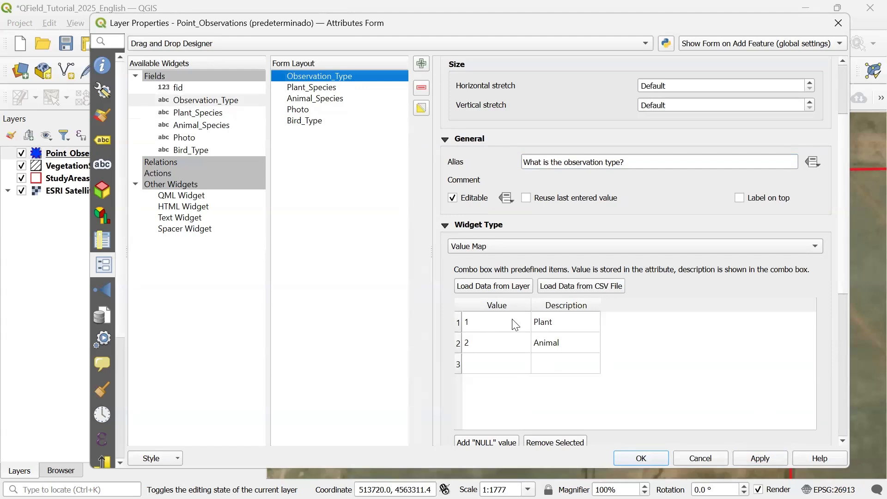
left_click(324, 89)
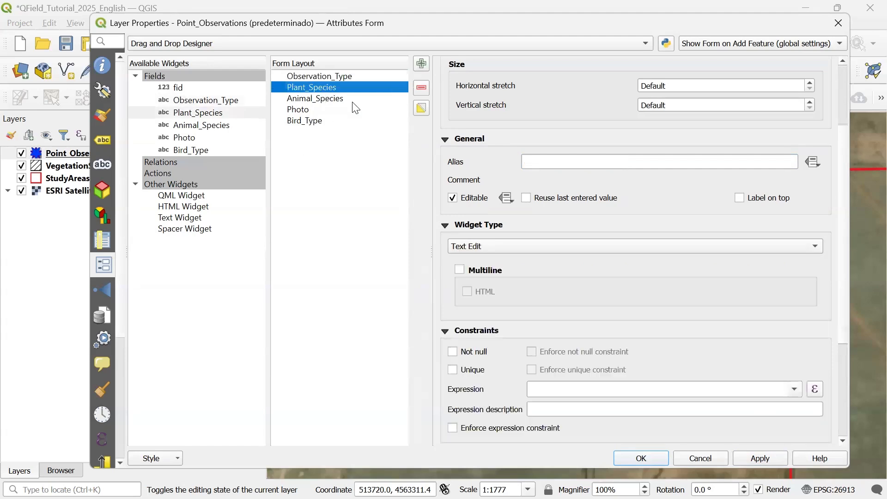
left_click(423, 64)
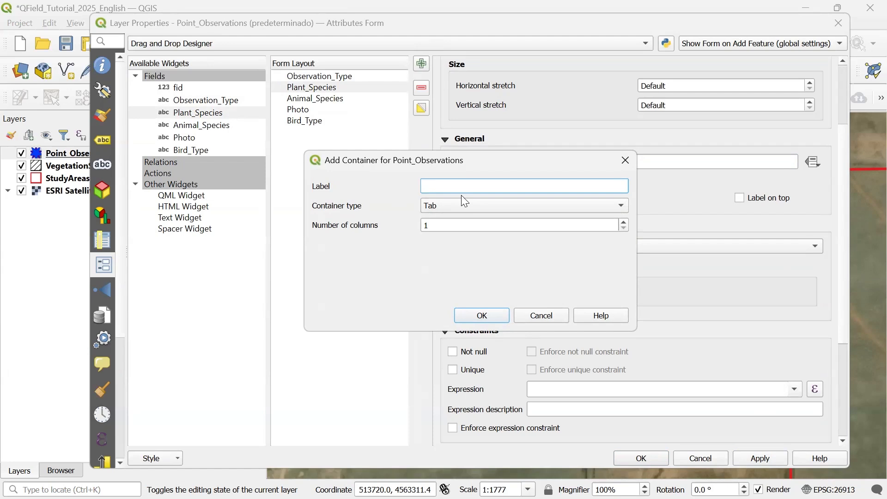
type("PLANT SPECIES")
left_click(447, 208)
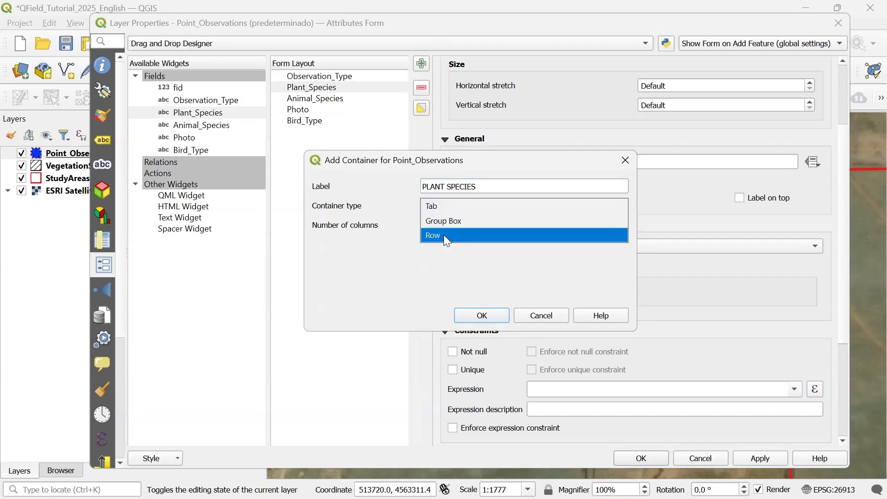
left_click(443, 214)
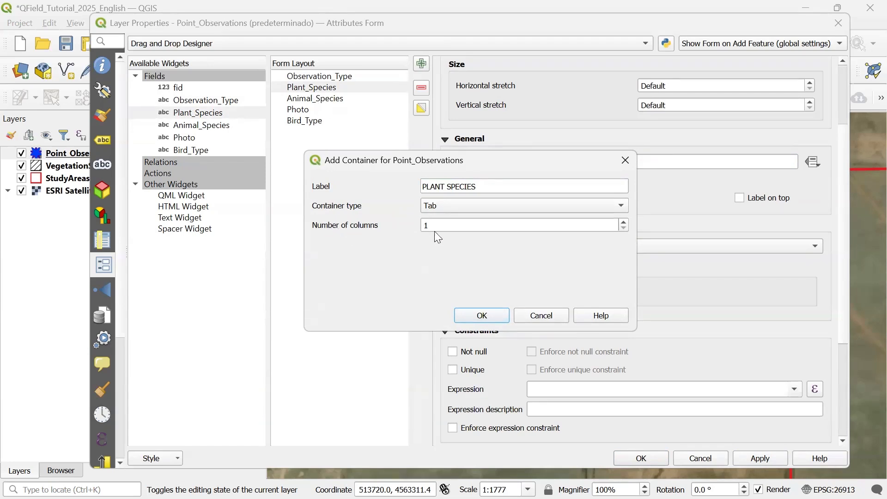
left_click(482, 315)
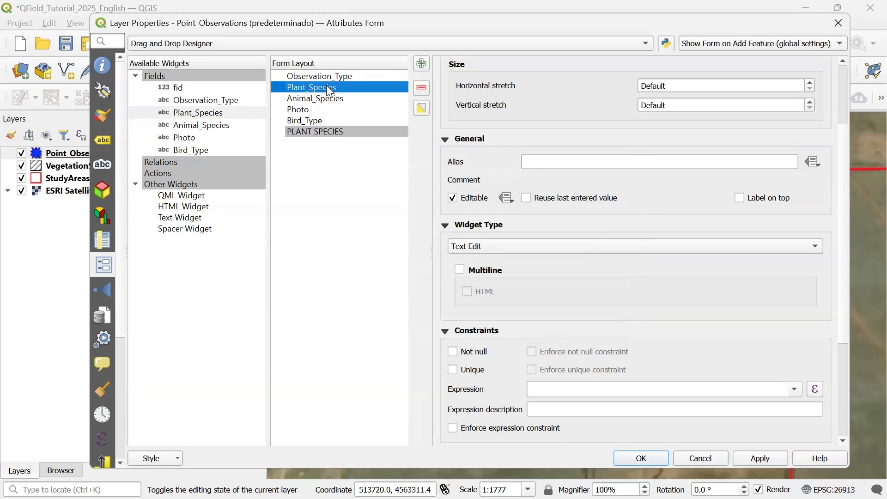
left_click_drag(326, 87, 324, 132)
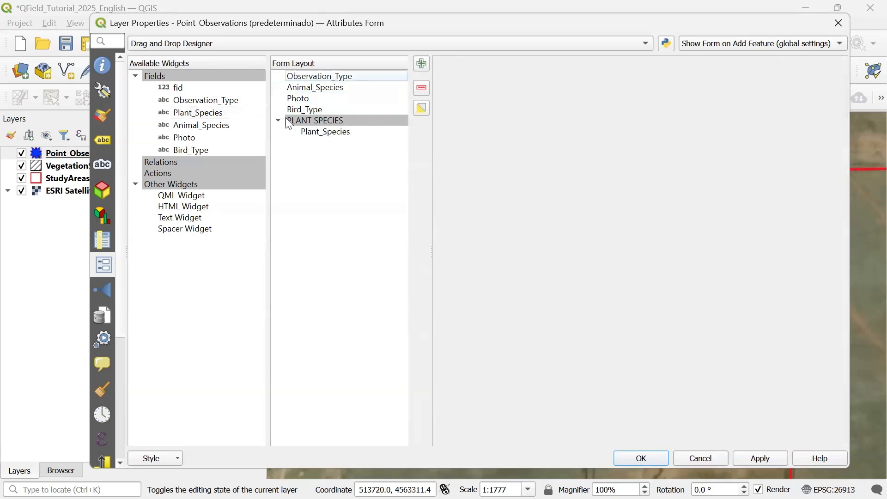
- Make the PLANT SPECIES tab visible only by the expression Observation_Type='1' and apply
left_click(327, 124)
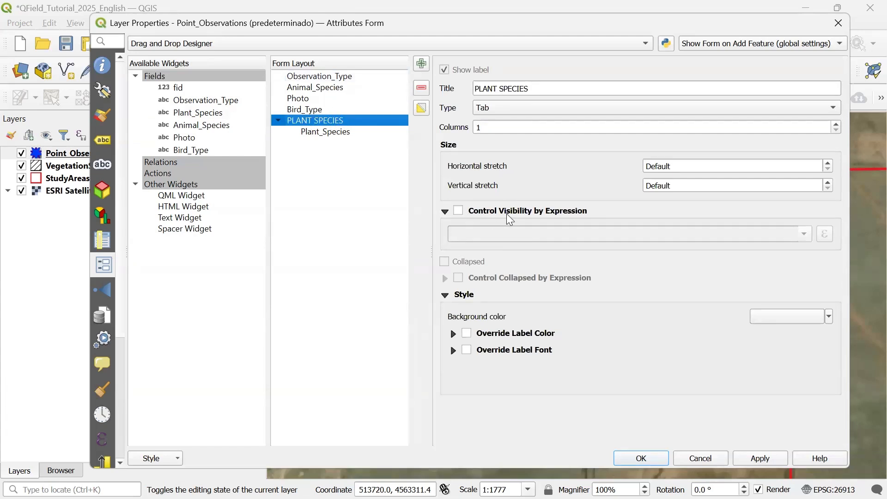
left_click(461, 212)
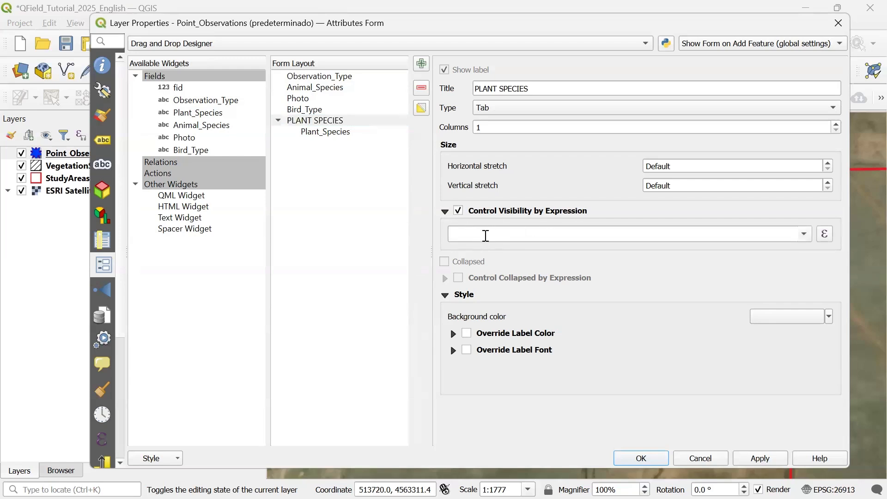
left_click(486, 235)
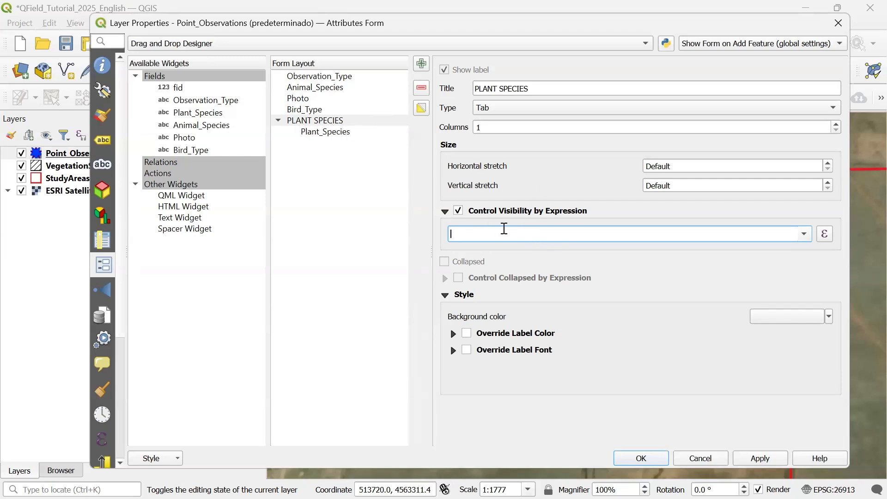
type("Observation_Type")
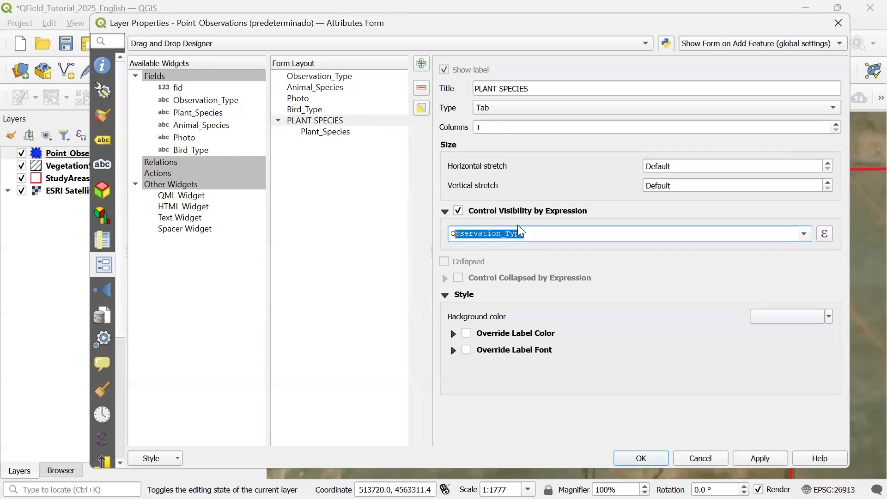
left_click(536, 236)
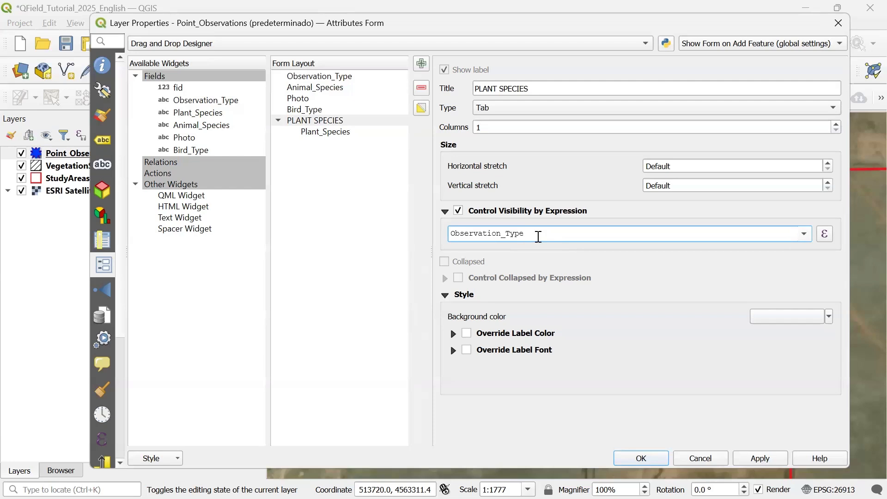
type("='1'")
left_click(760, 459)
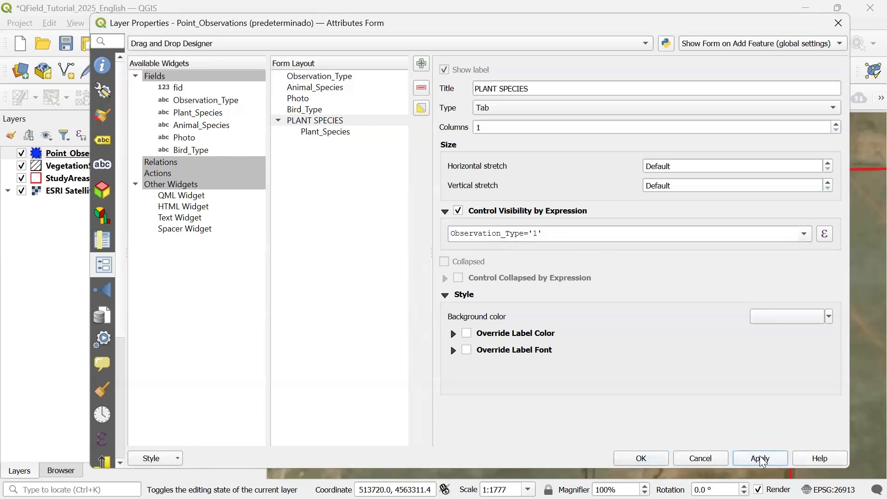
- Set the Plant_Species field's widget type to Value Map
left_click(322, 134)
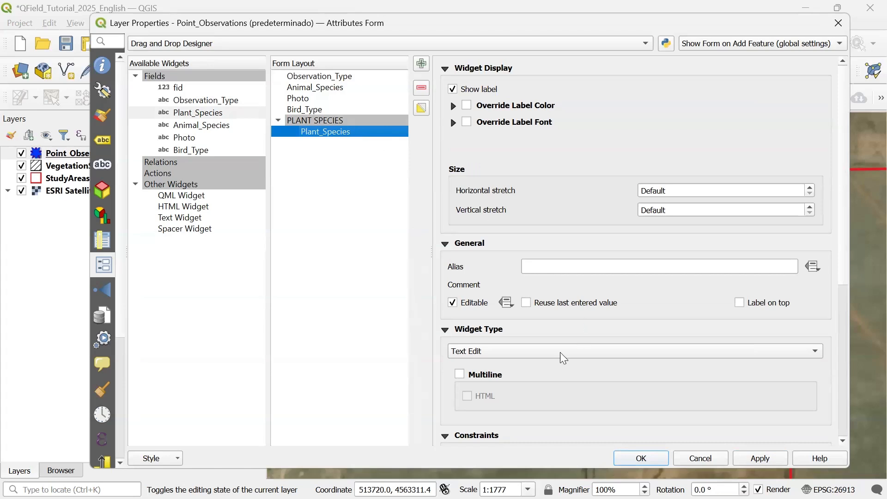
left_click(468, 360)
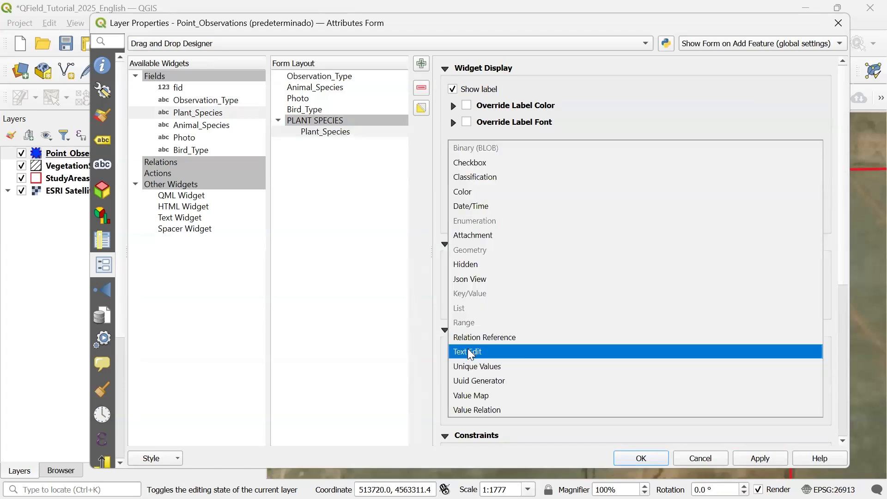
left_click(485, 397)
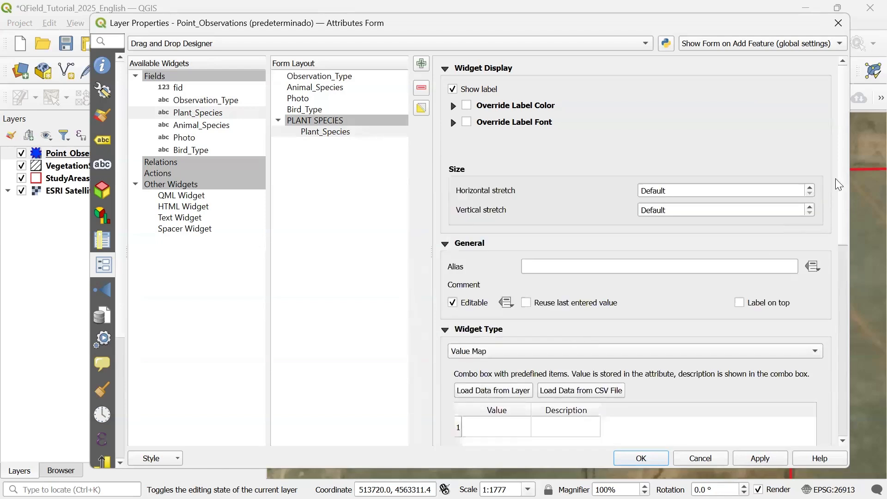
- Load the Plant_Species value map from the Lista_Plantas_Invasives(Lista_de_especies) CSV file
left_click_drag(844, 166, 839, 231)
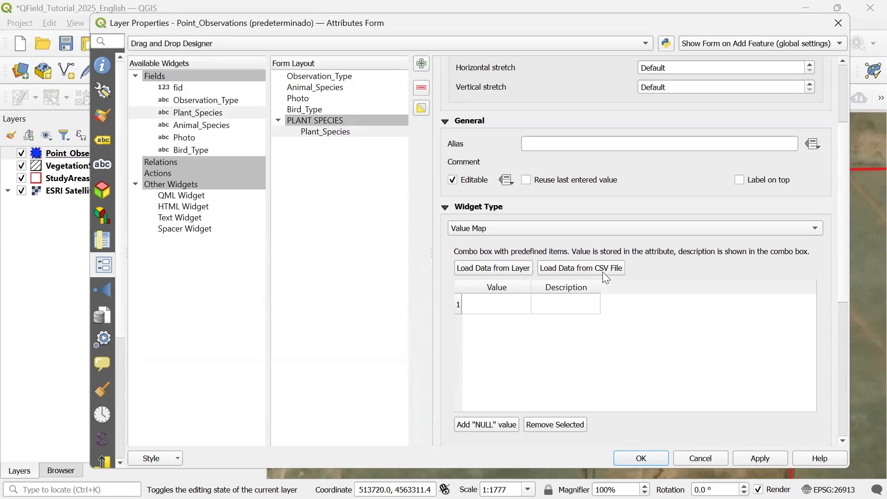
left_click(587, 272)
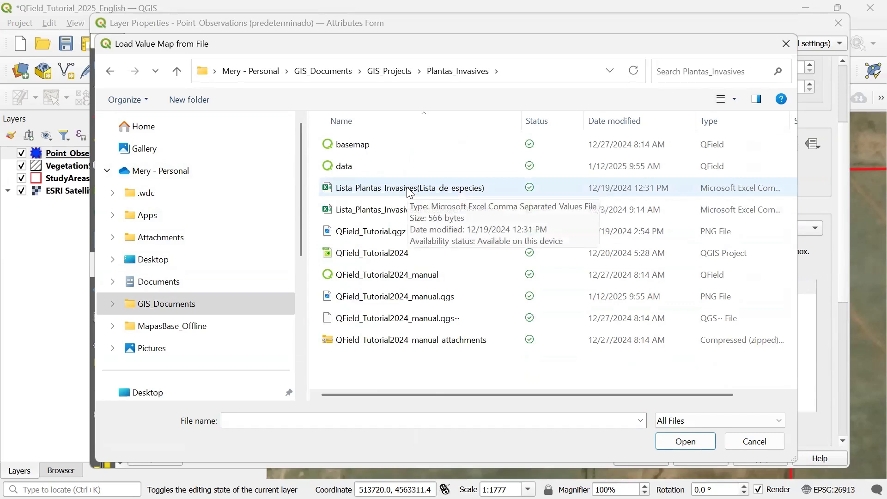
double_click(408, 188)
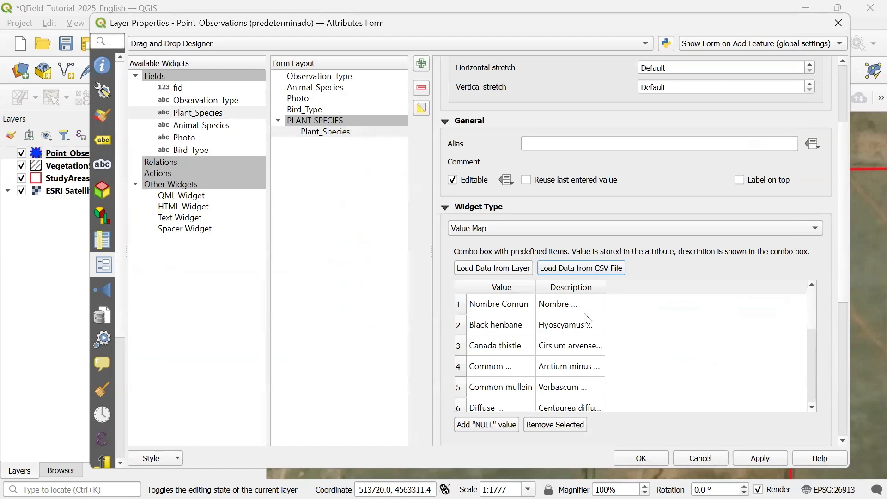
- Remove the Nombre Comun header row from the Plant_Species value map and apply
left_click(466, 308)
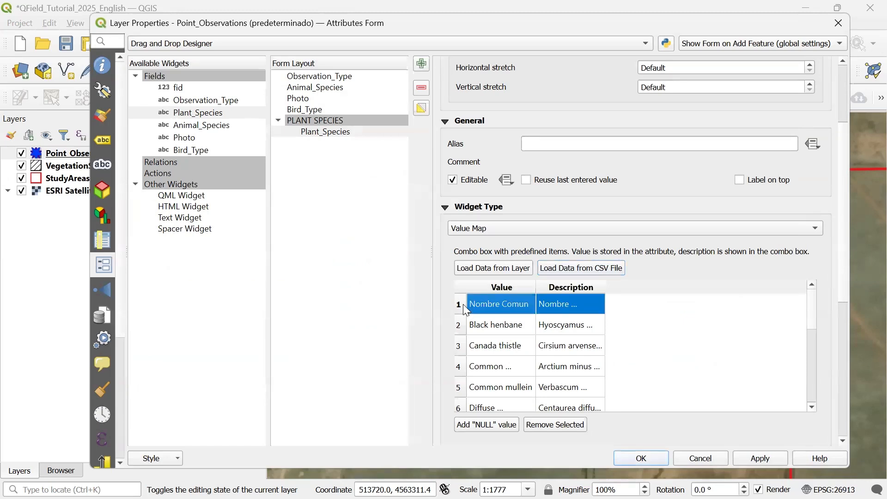
left_click(557, 426)
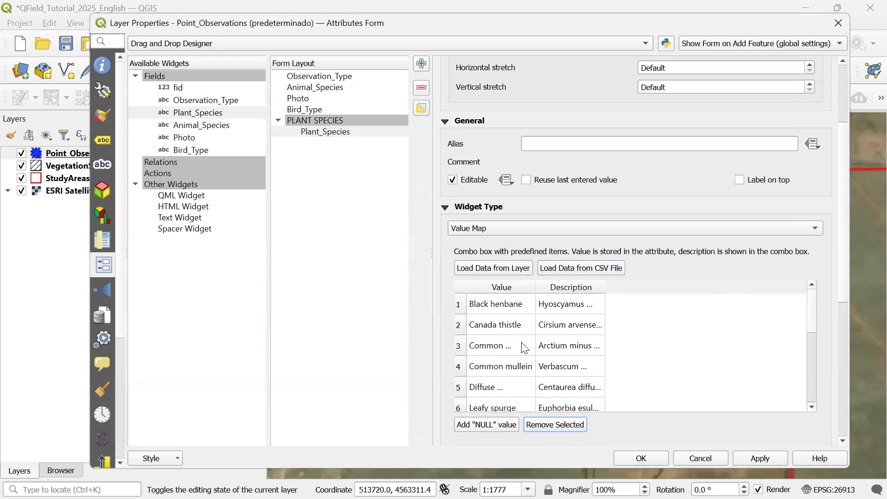
left_click(787, 460)
- Add a Tab container labelled ANIMAL_SPECIES to the form layout and move Animal_Species below it
left_click(422, 65)
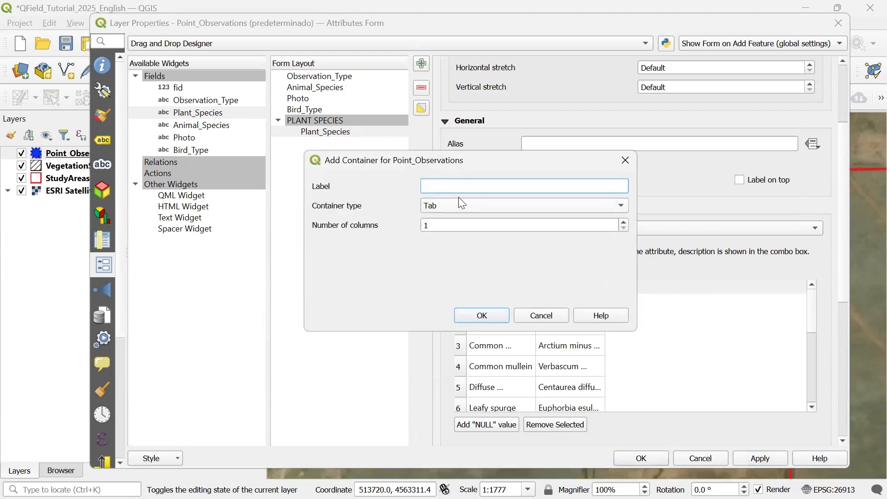
type("ANIMAL_SPECIES")
left_click(483, 319)
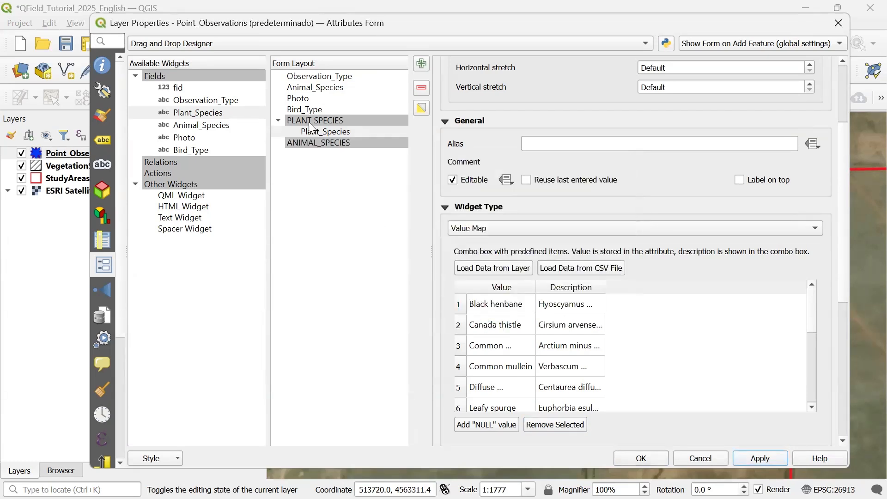
left_click(318, 88)
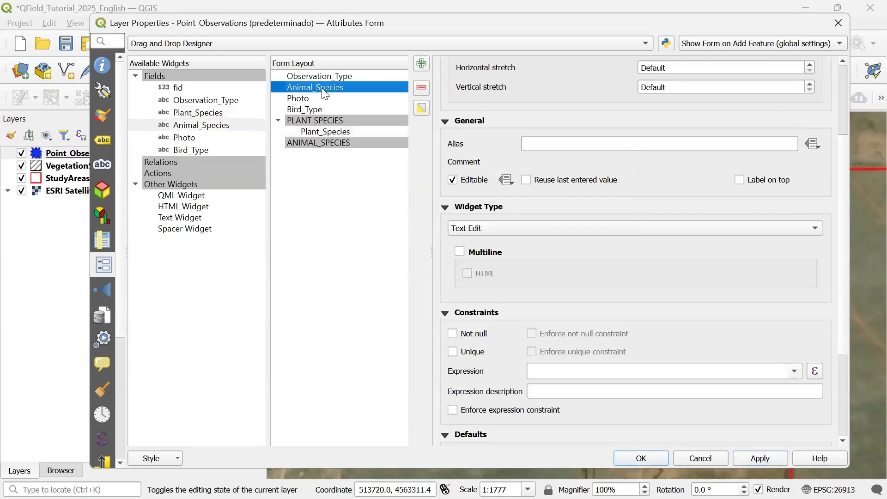
left_click_drag(329, 95, 336, 151)
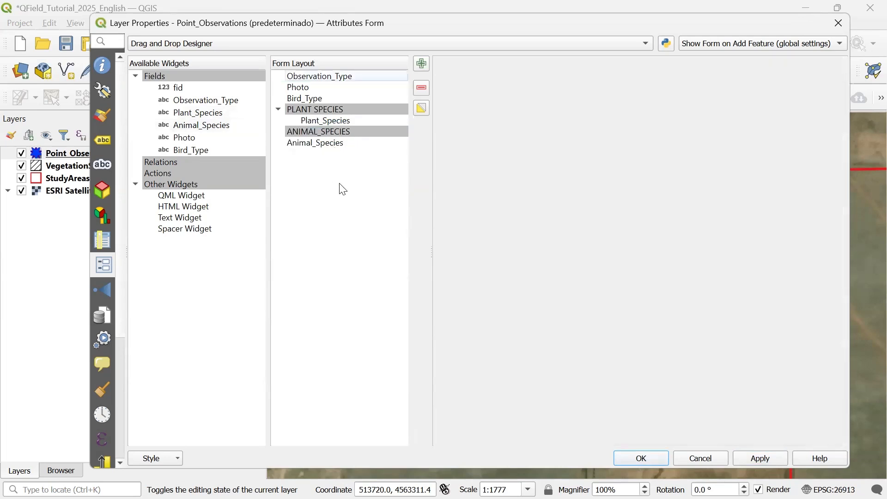
- Make the ANIMAL_SPECIES tab visible only by the expression Observation_Type='2' and apply
left_click(318, 133)
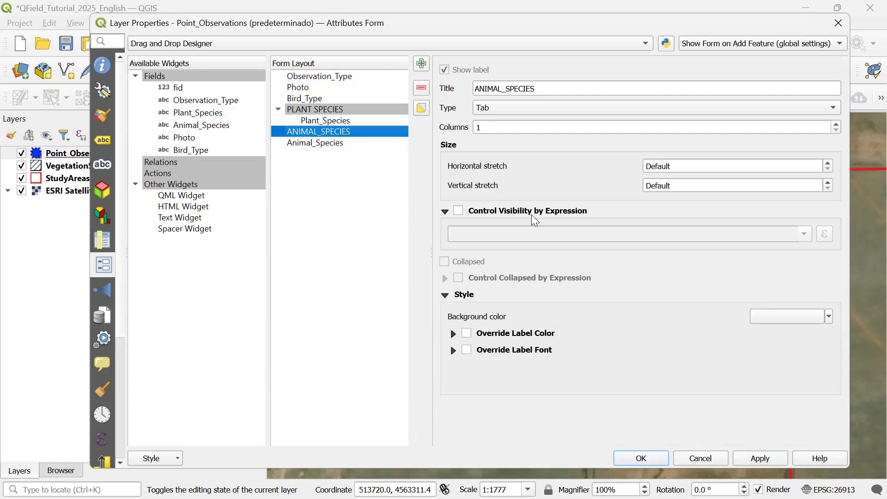
left_click(458, 211)
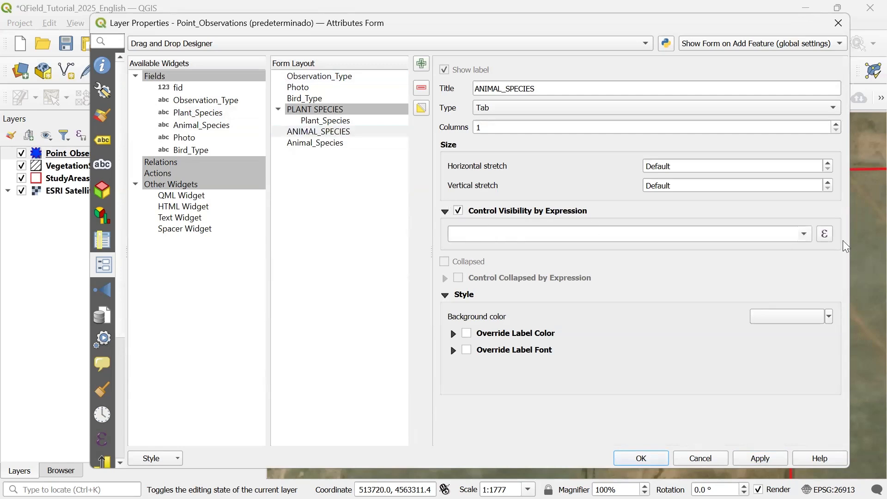
left_click(743, 231)
type("Observation_Type")
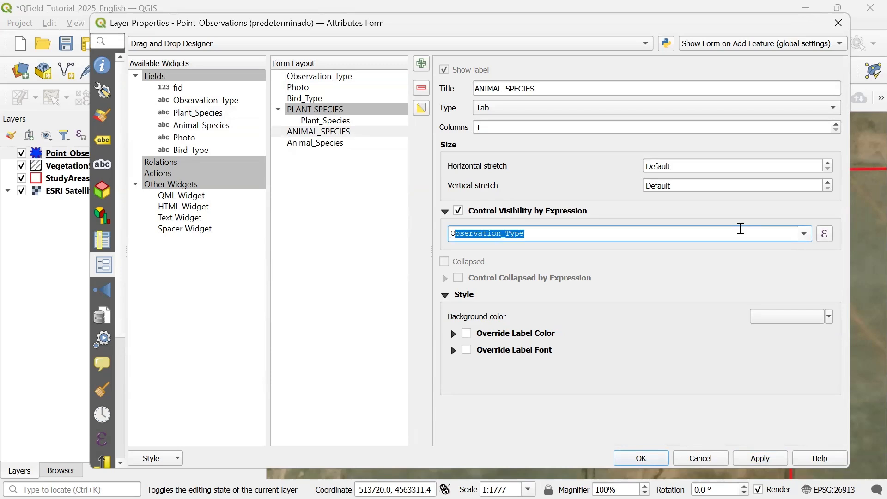
left_click(746, 235)
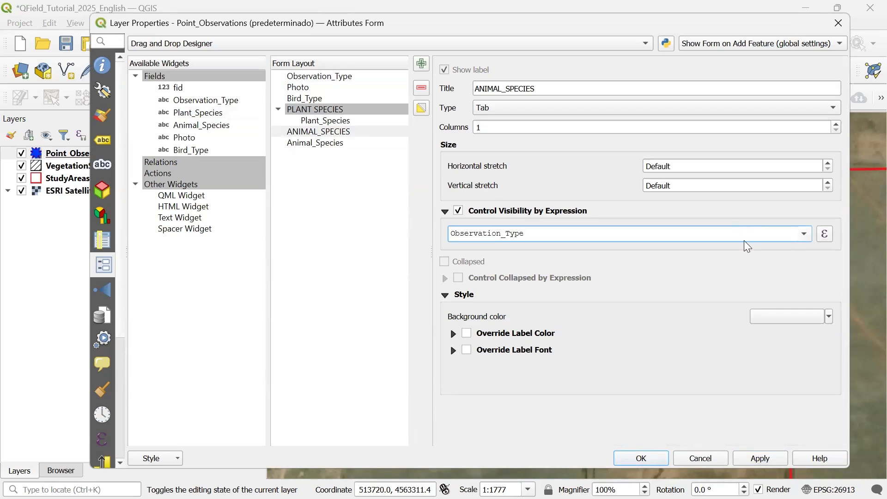
type("='2")
left_click(778, 460)
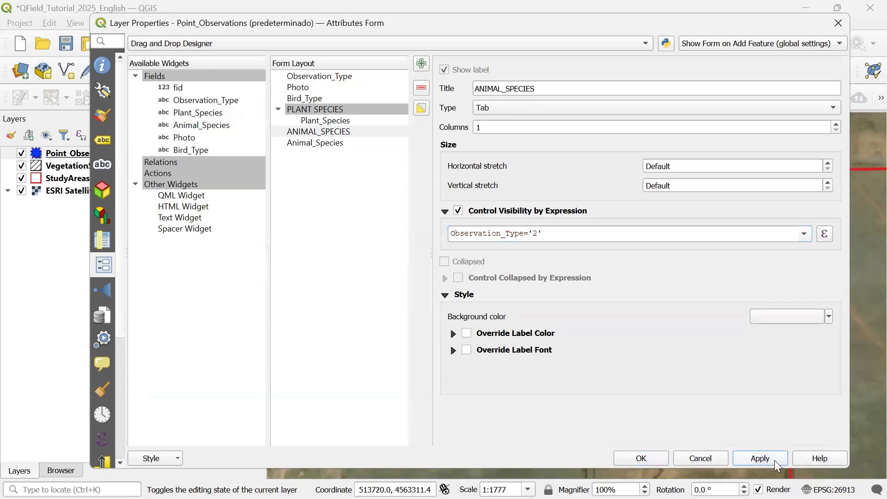
- Set the Animal_Species field's widget type to Value Map
left_click(315, 145)
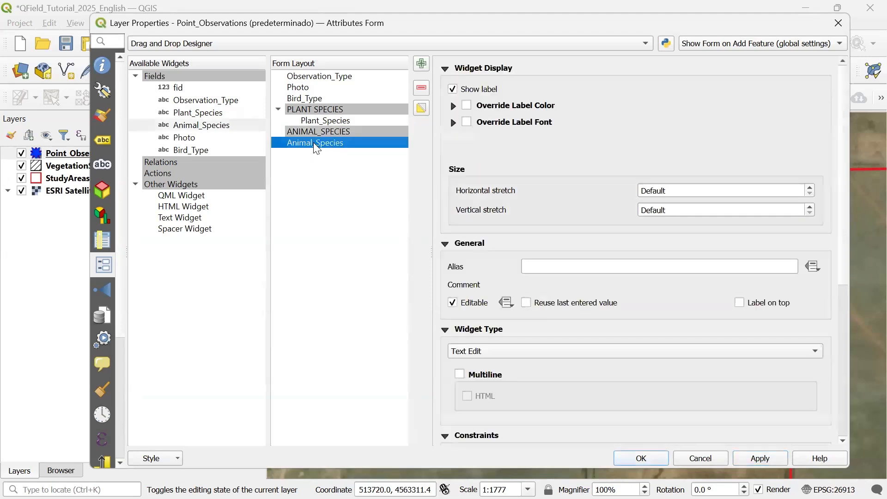
left_click(482, 350)
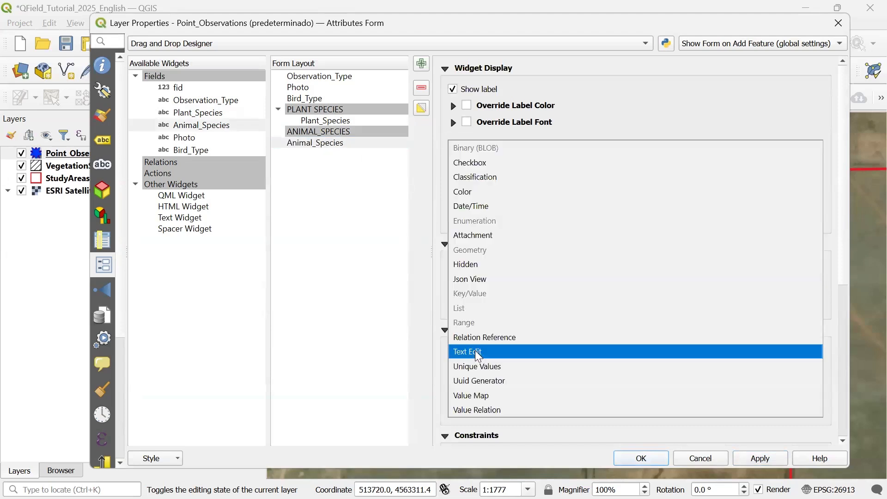
left_click(479, 396)
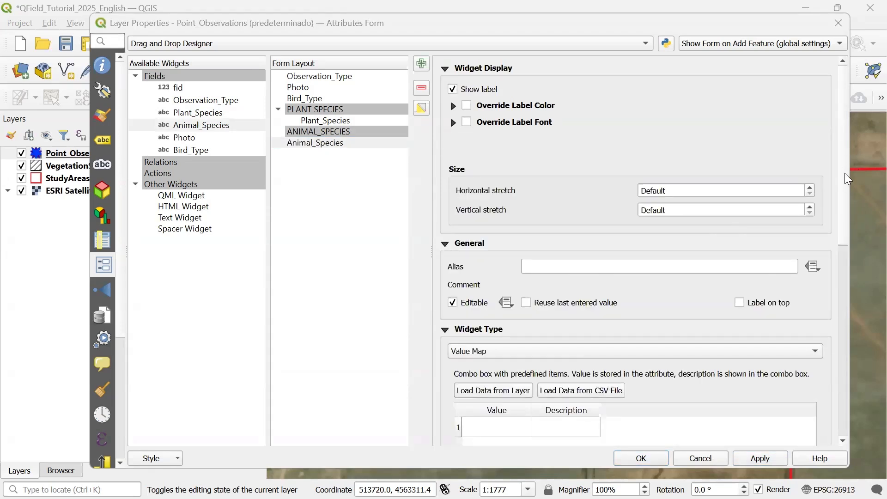
- Add Mammals and Birds as Animal_Species value map entries, each with the same text as description
left_click_drag(845, 173, 846, 193)
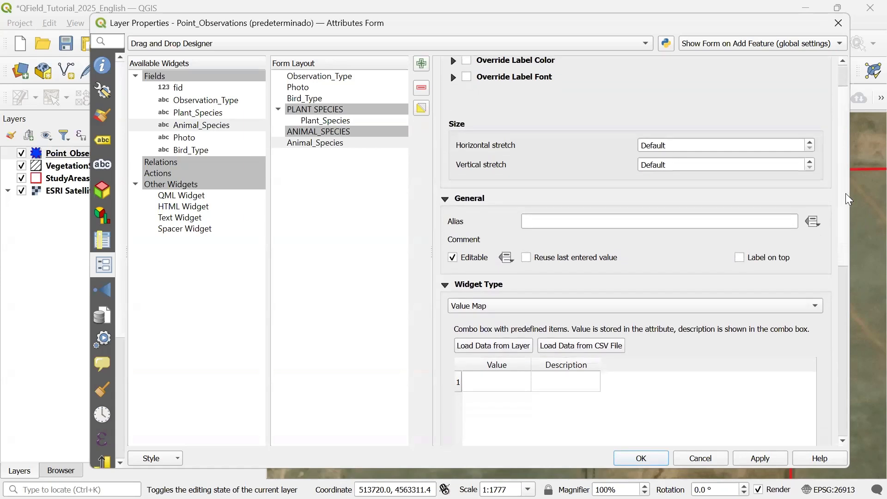
left_click(503, 385)
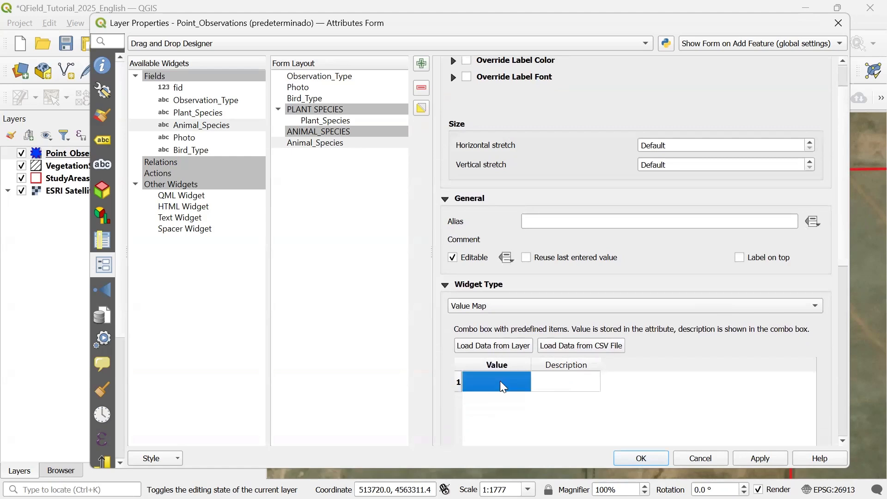
left_click(500, 382)
type("Mammals")
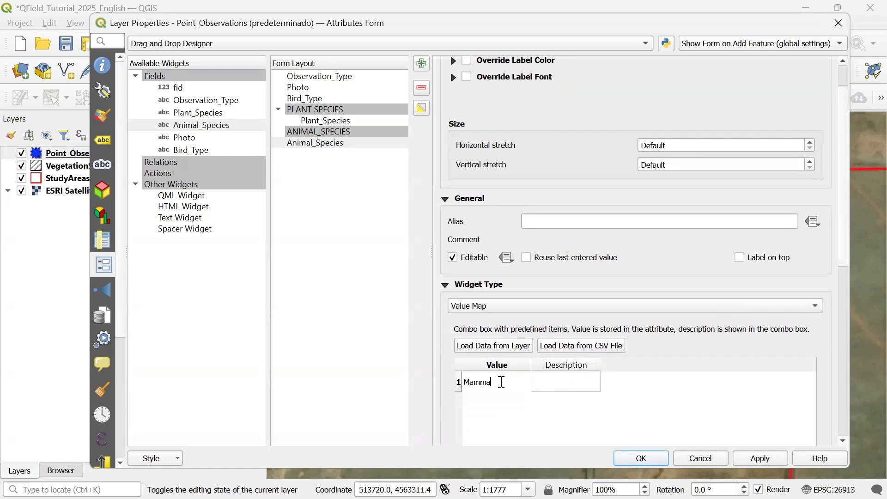
double_click(551, 378)
type("Mammals")
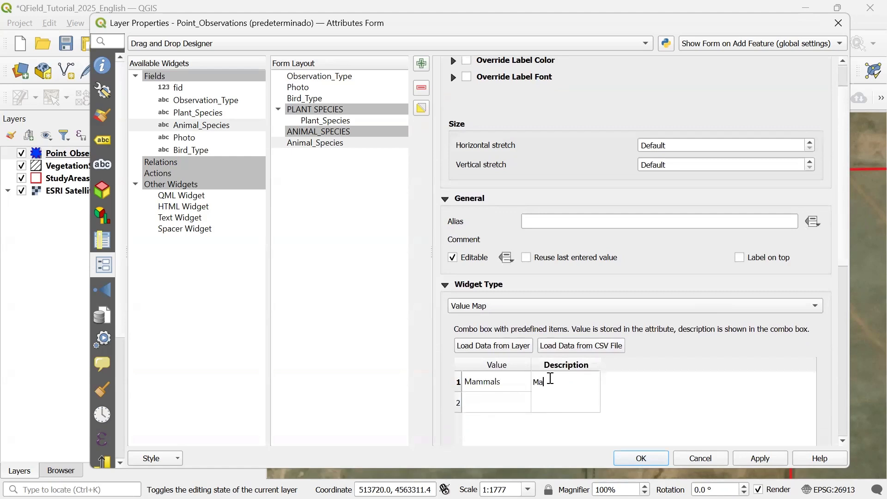
double_click(515, 404)
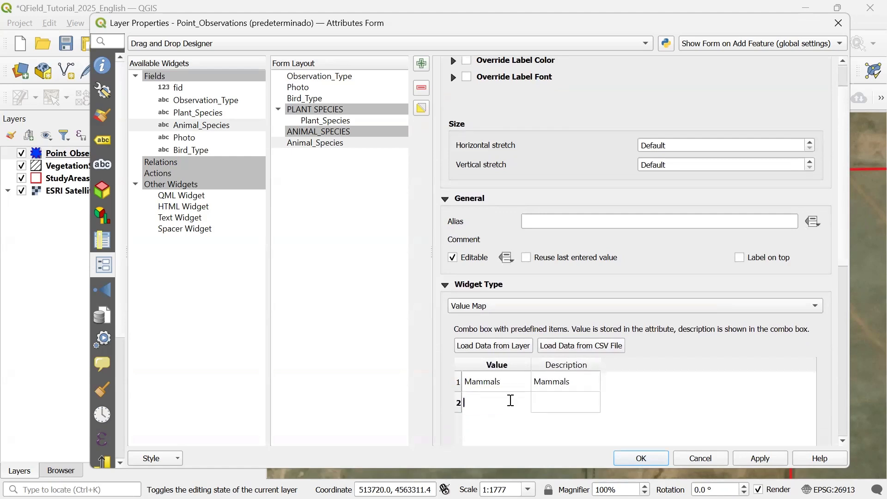
type("Birds")
double_click(553, 411)
type("Birds")
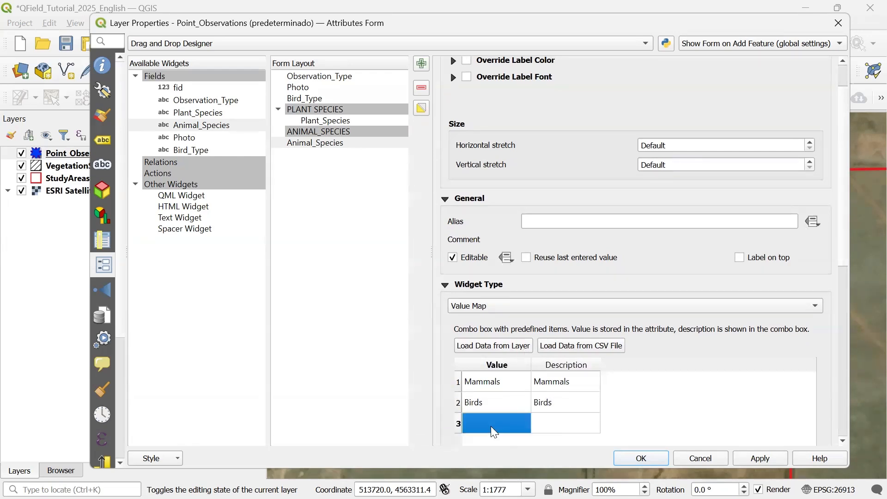
- Add Reptiles as a third value map entry with Reptiles as its description
double_click(503, 424)
type("Rep")
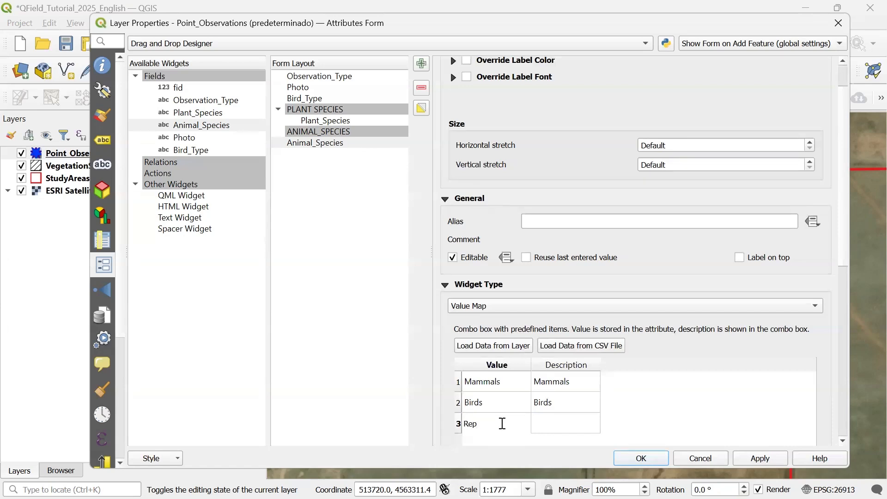
type("tiles")
double_click(541, 424)
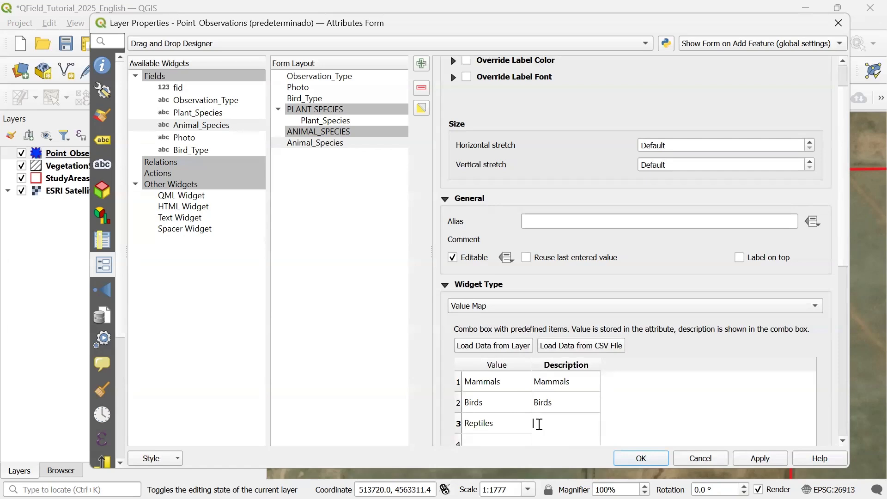
type("Re")
type("les")
key("Return")
scroll(535, 421, "down", 1)
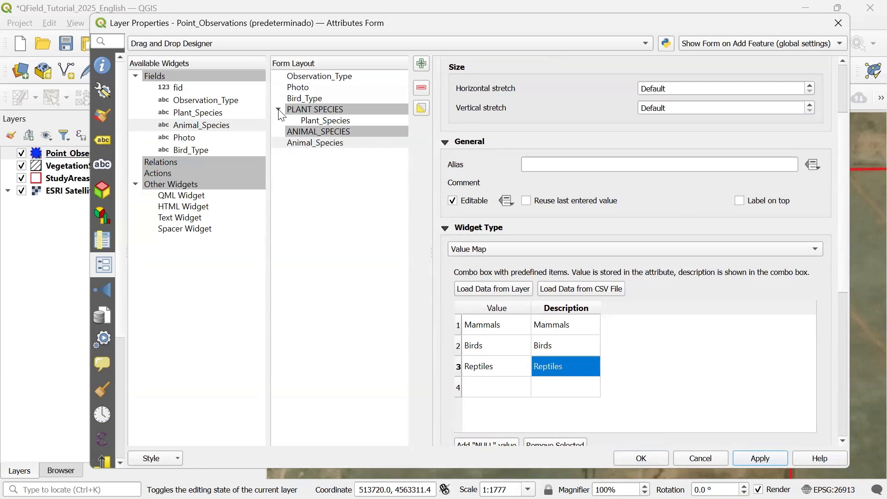
- Nest Animal_Species inside the ANIMAL_SPECIES tab and review the tab's expression and the field's value map
left_click_drag(291, 140, 325, 131)
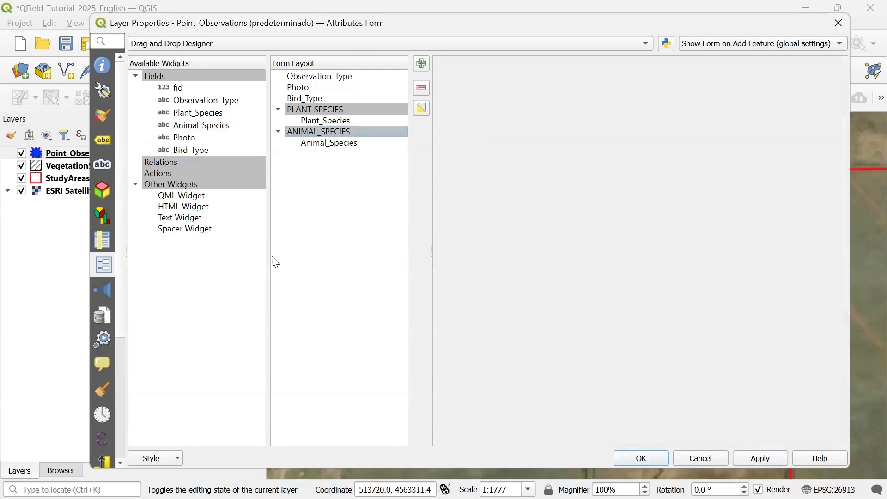
left_click(336, 131)
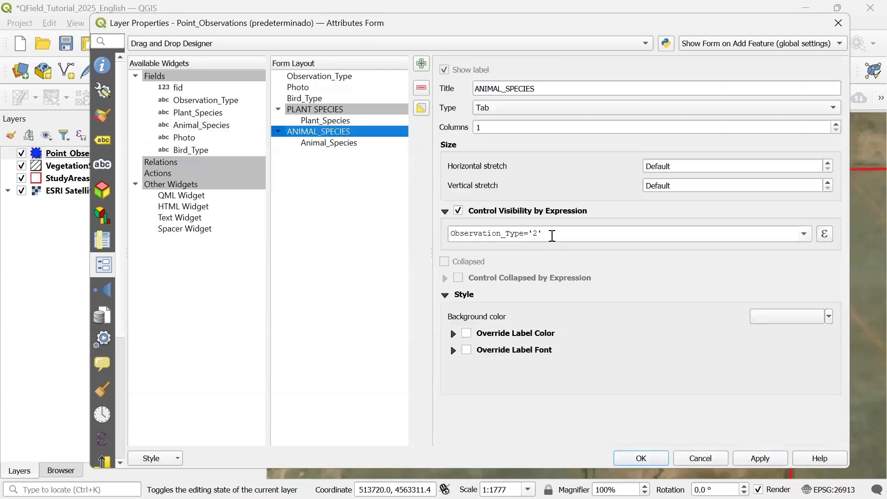
left_click(359, 144)
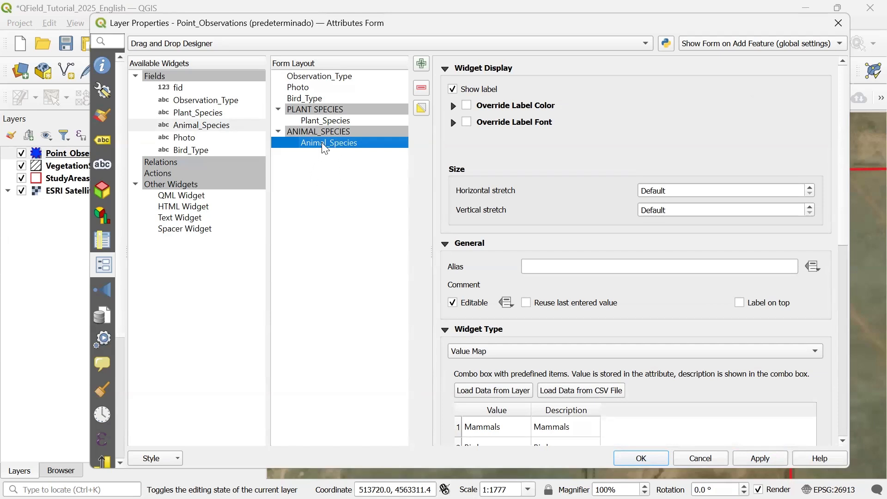
scroll(780, 372, "down", 3)
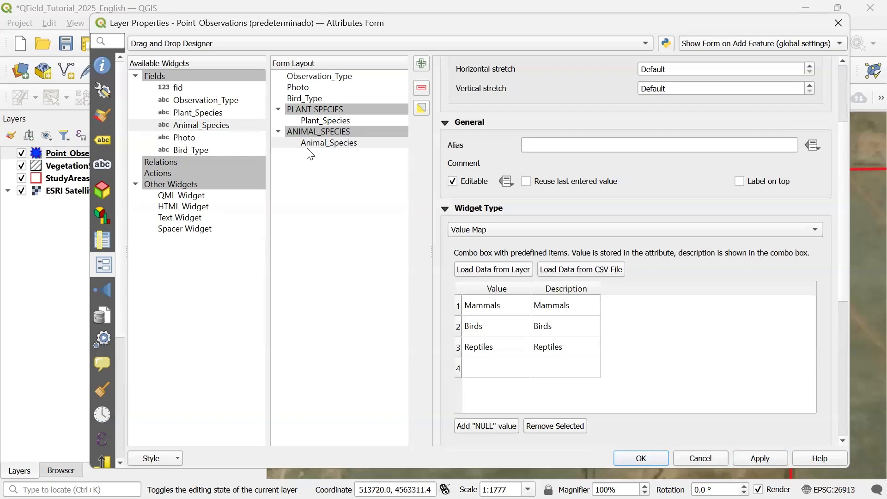
- Add a Tab container labelled BIRD_TYPE and nest it inside the ANIMAL_SPECIES tab
left_click(422, 64)
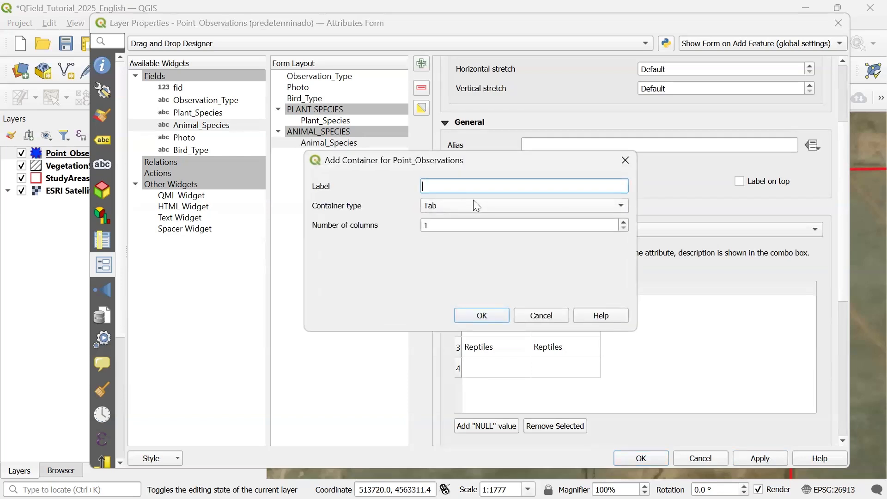
type("BIRD_TYPE")
left_click(470, 314)
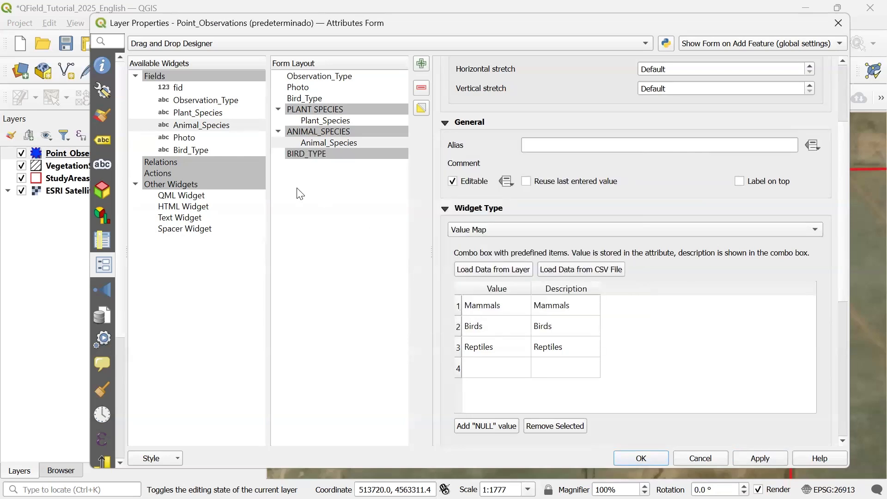
left_click(303, 152)
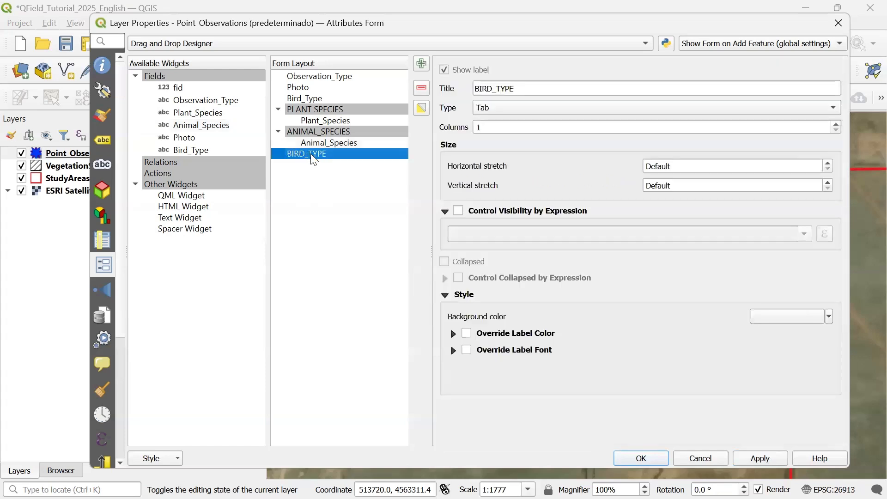
left_click_drag(322, 160, 354, 139)
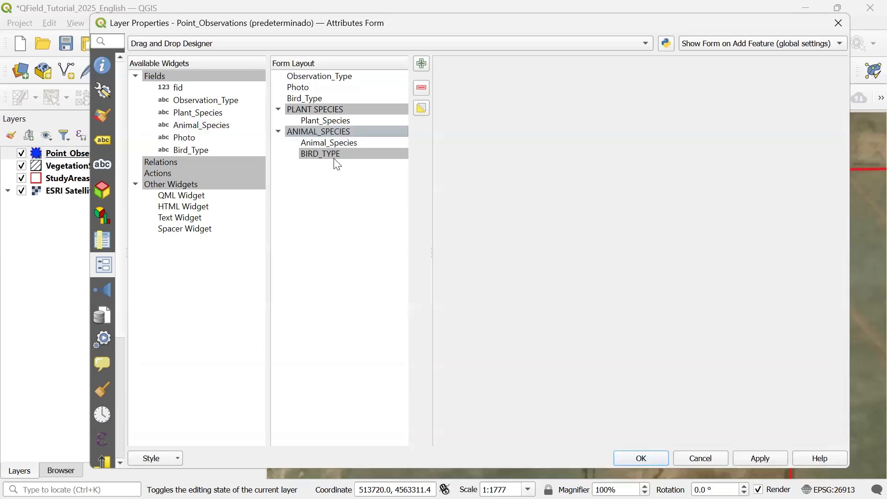
- Move the Bird_Type field into the BIRD_TYPE container and expand it
left_click(316, 100)
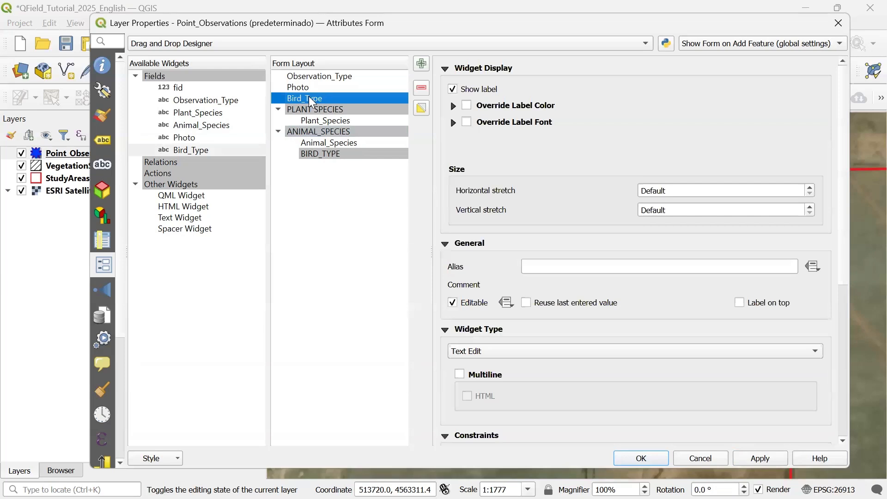
left_click_drag(311, 99, 342, 154)
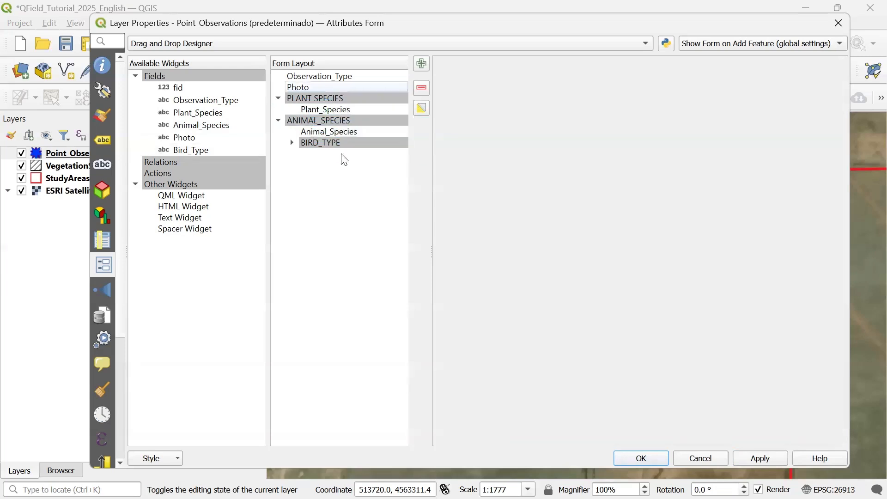
left_click(292, 143)
left_click(348, 144)
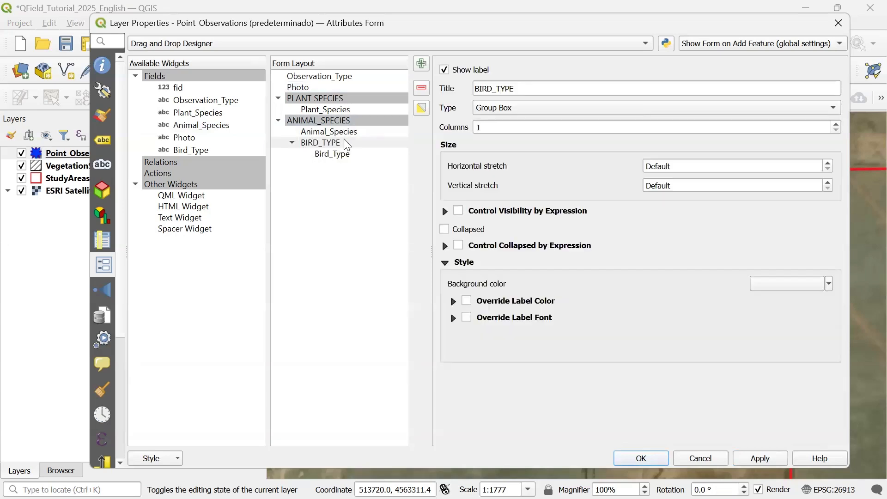
- Make the BIRD_TYPE container visible only when Animal_Species='Birds' and apply the change
left_click(327, 143)
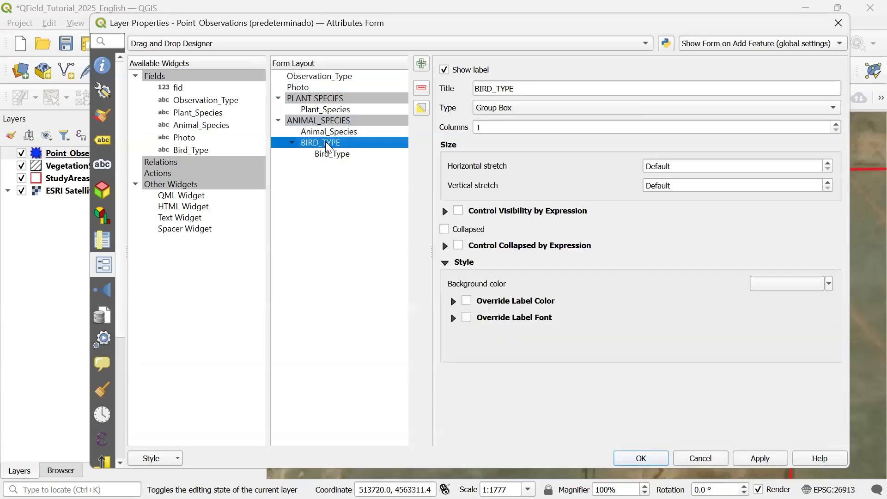
left_click(459, 212)
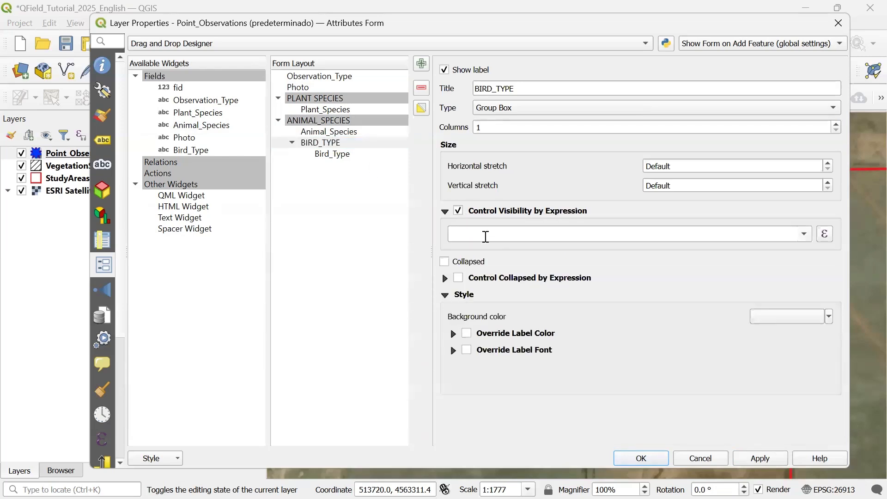
left_click(486, 237)
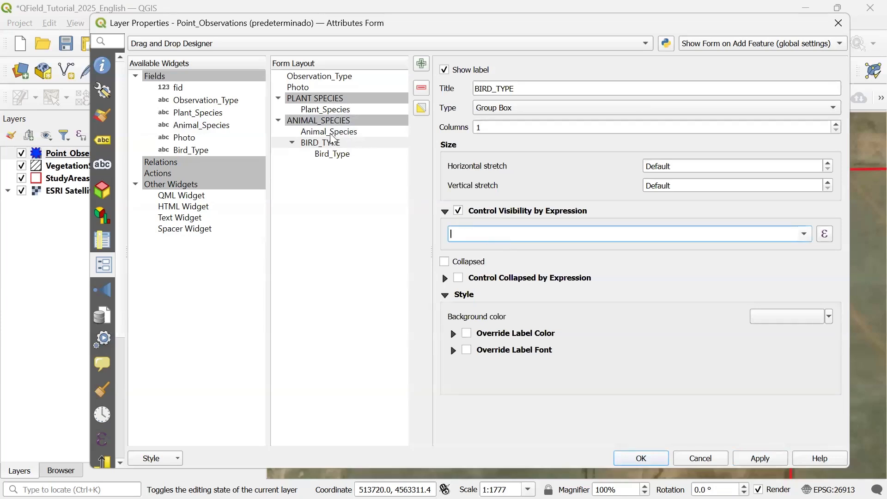
type("Animal_Species")
type("='Bir")
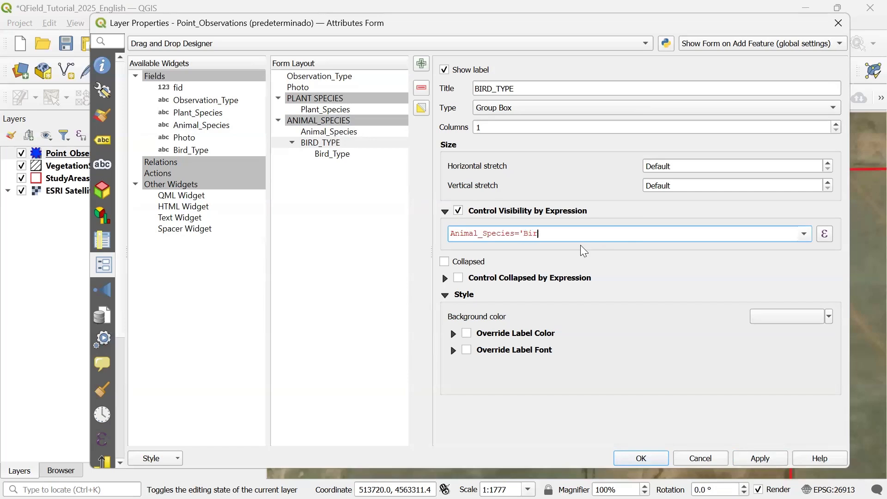
type("ds'")
left_click(761, 462)
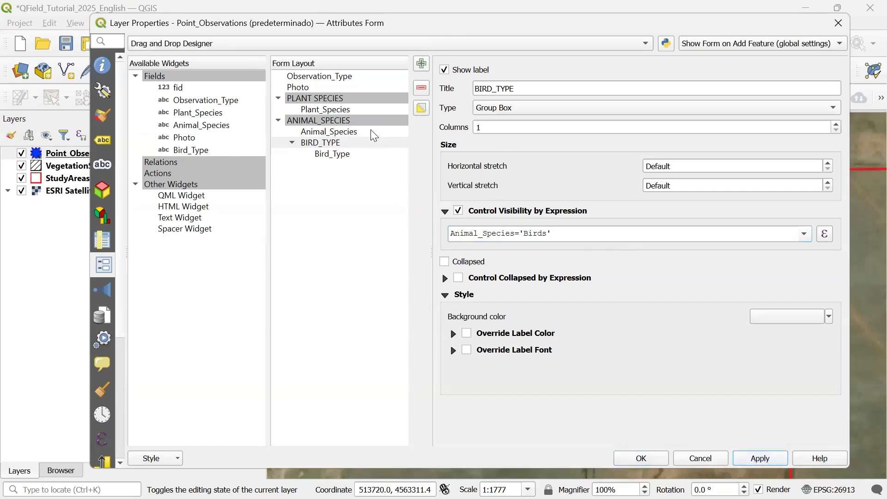
- Set the Bird_Type field's widget to Value Map and add Geese as its first entry
left_click(337, 156)
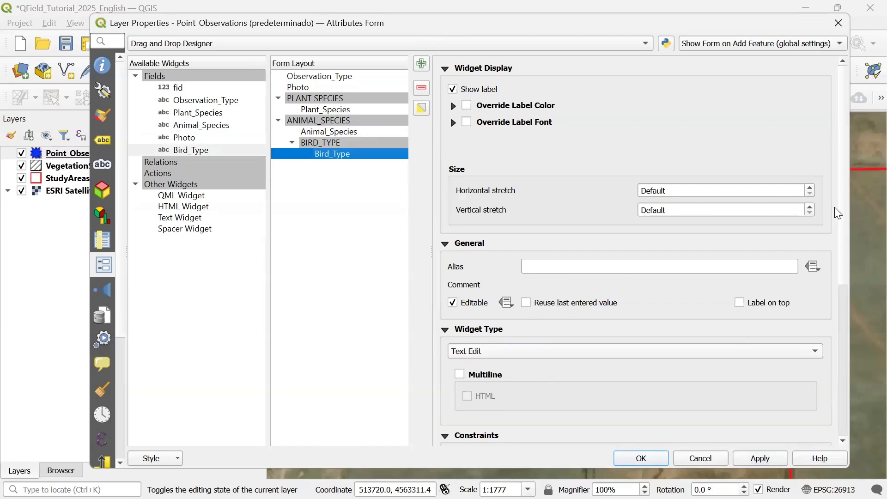
scroll(721, 249, "down", 5)
left_click(470, 231)
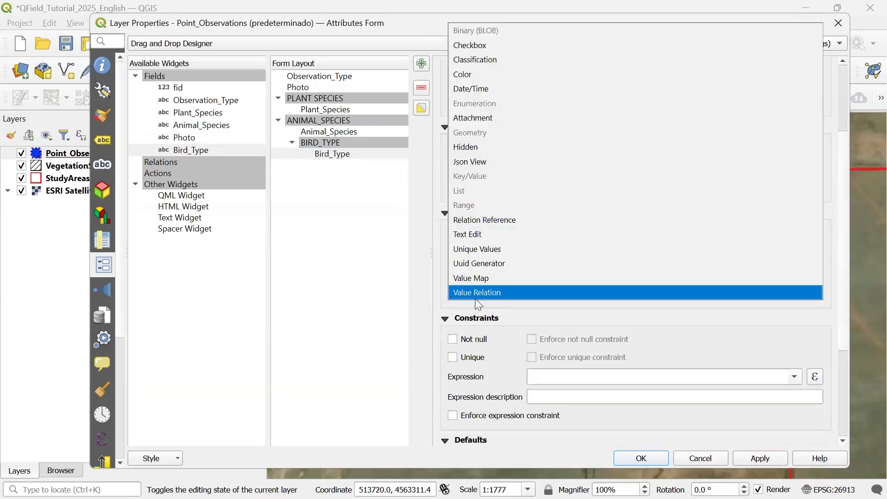
left_click(474, 279)
left_click(502, 310)
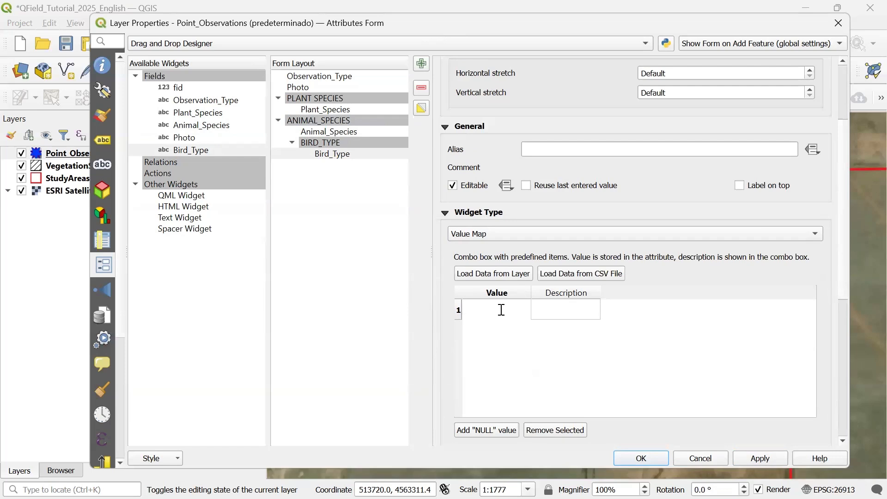
type("Geese")
left_click(555, 309)
- Add Duck and Pelican as further Bird_Type value map entries and apply the changes
left_click(502, 332)
type("D")
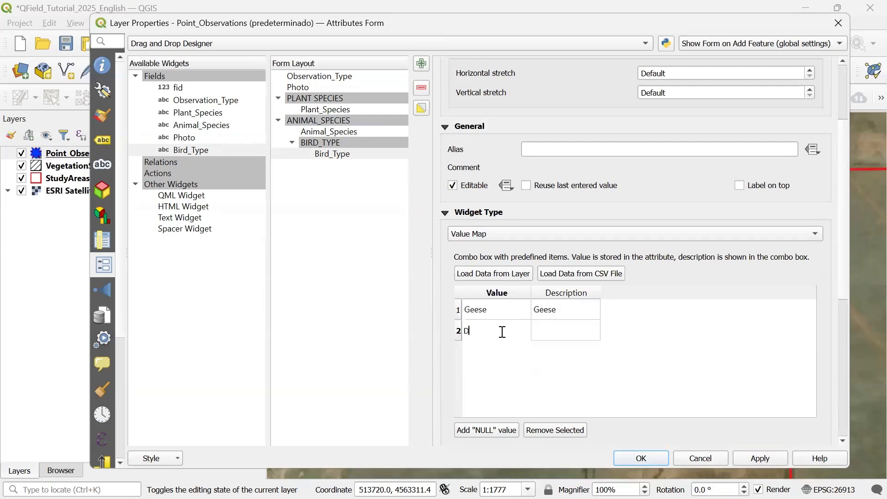
type("uck")
left_click(506, 351)
type("Pelican")
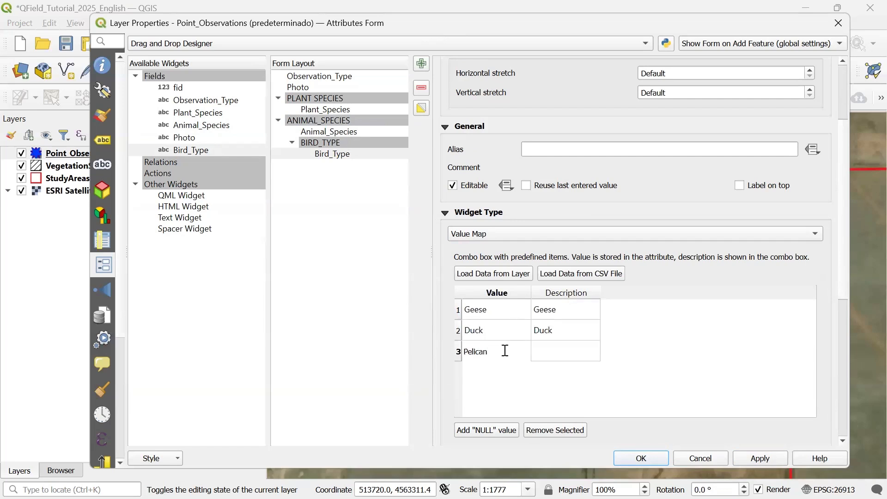
left_click(564, 346)
left_click(565, 345)
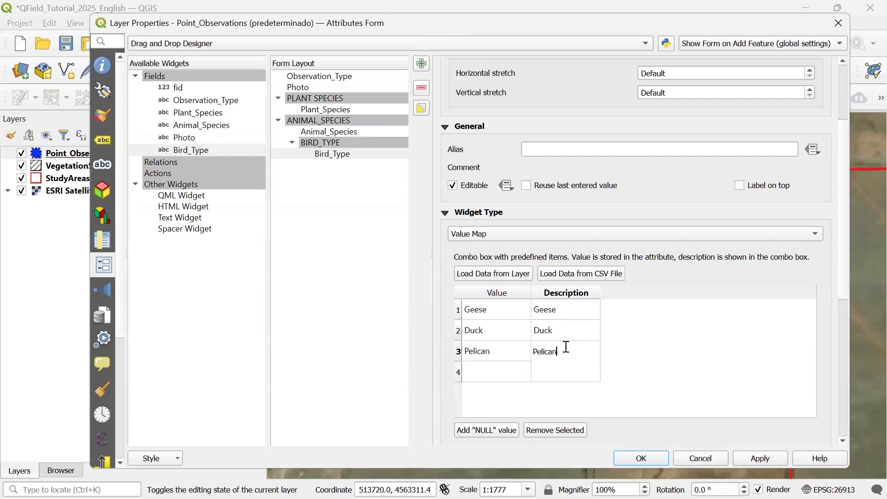
left_click(758, 460)
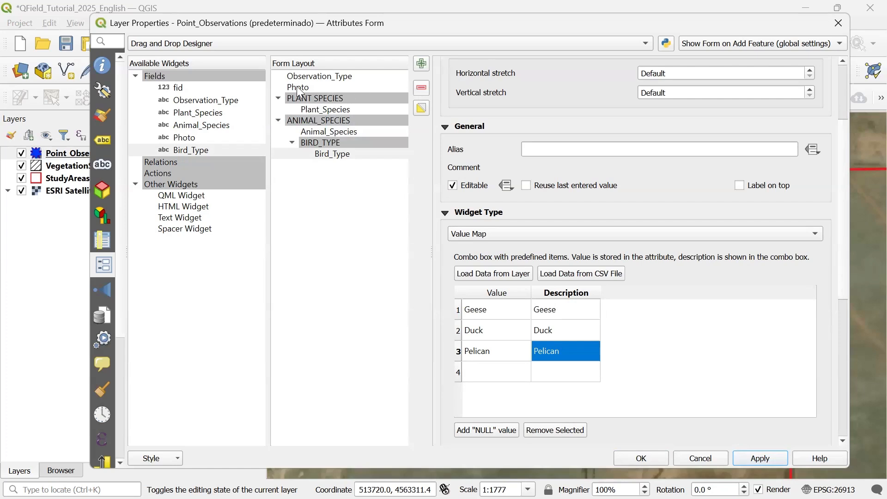
- Move Photo into the PLANT SPECIES tab and add another Photo field at the end of the ANIMAL_SPECIES tab
left_click(301, 88)
left_click_drag(300, 86, 331, 105)
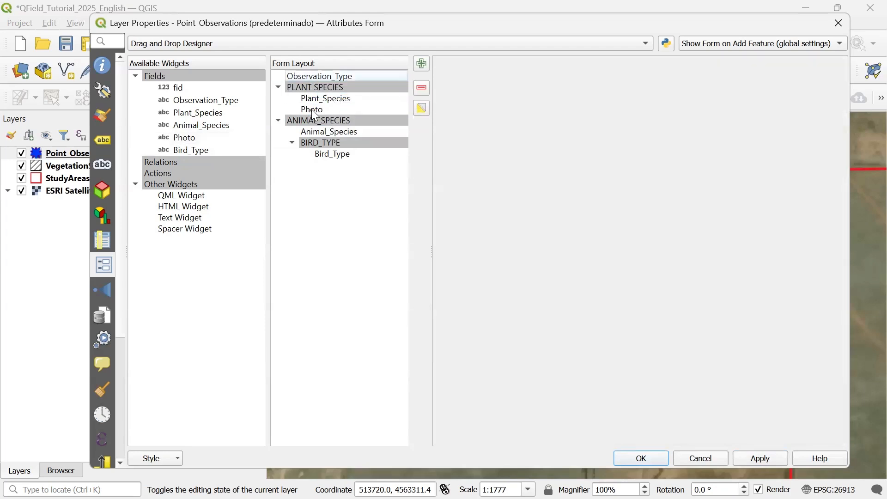
left_click(185, 138)
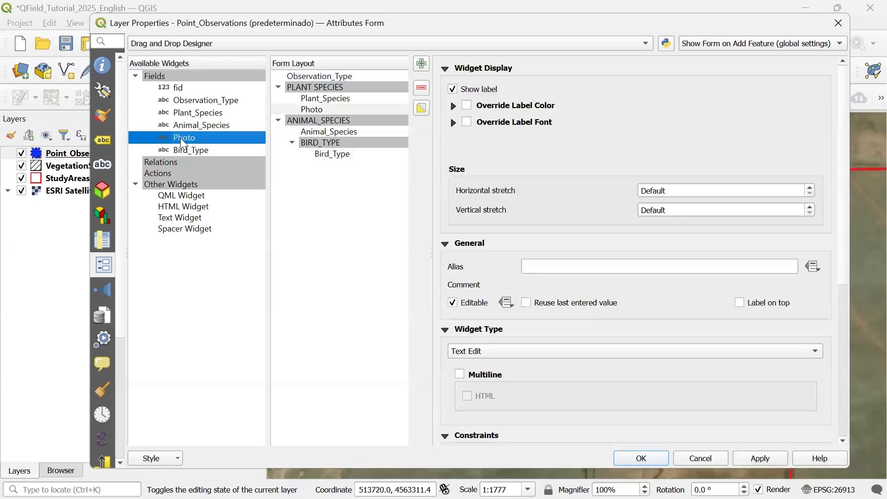
left_click_drag(184, 143, 338, 121)
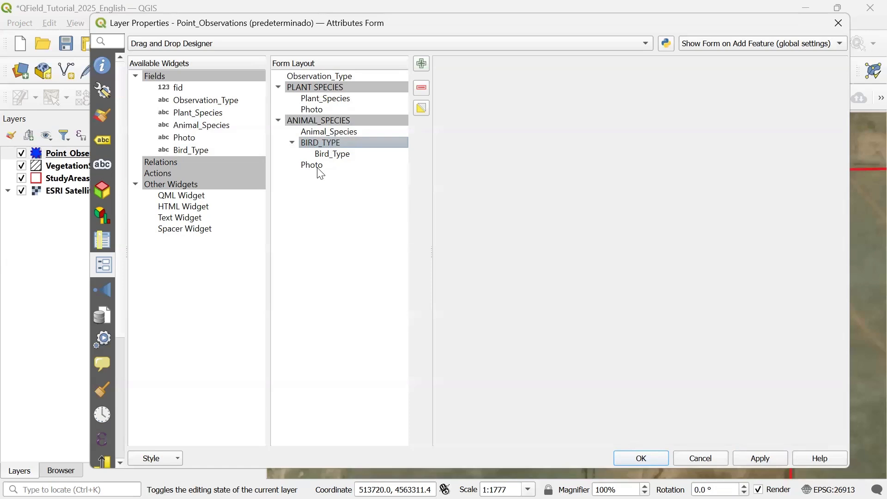
- Set the Photo field's widget to Attachment, storing paths relative to the project path
left_click(190, 139)
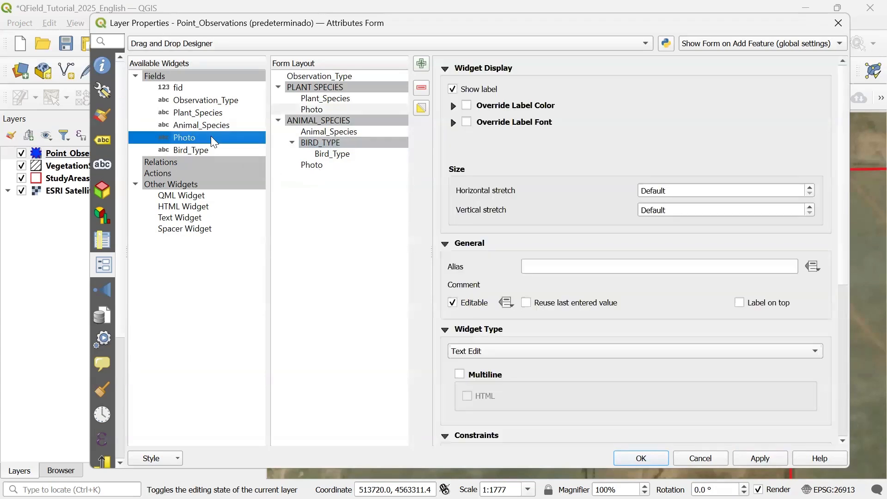
scroll(845, 130, "down", 2)
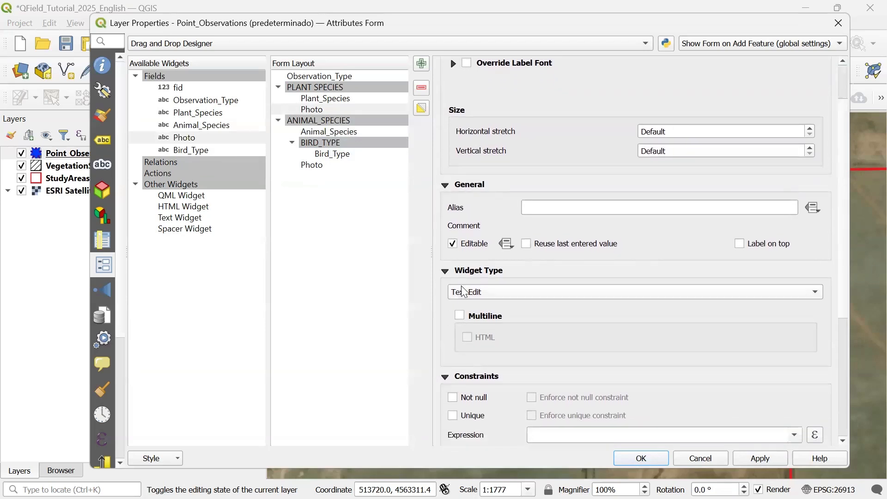
left_click(466, 294)
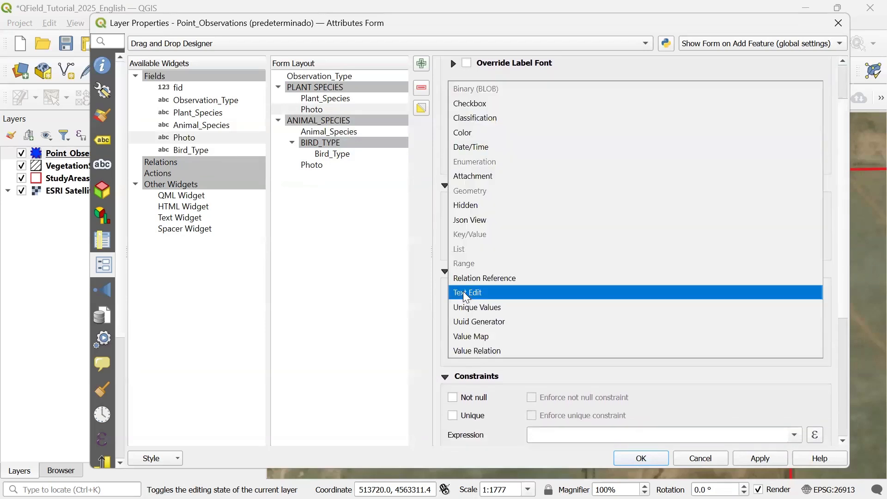
left_click(480, 175)
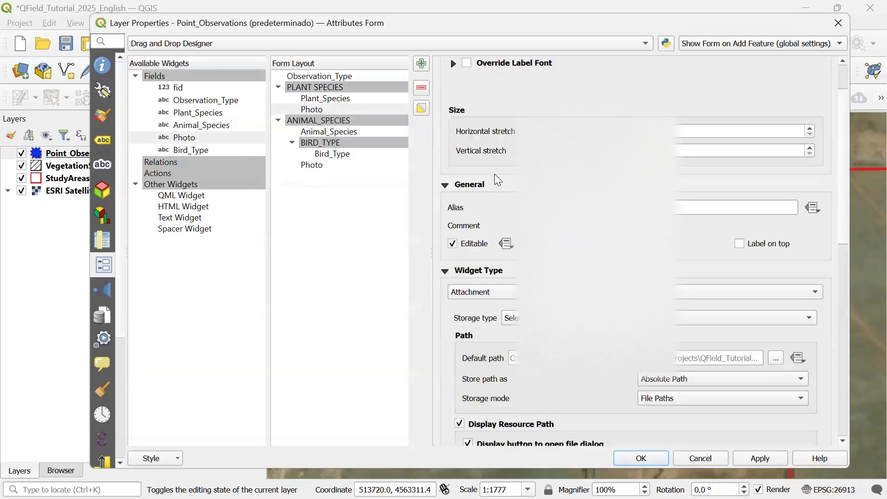
scroll(845, 131, "down", 5)
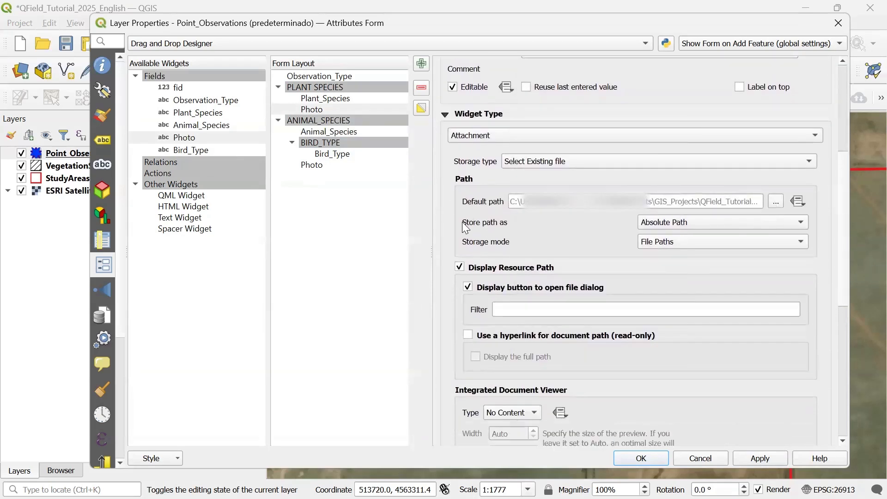
left_click(670, 225)
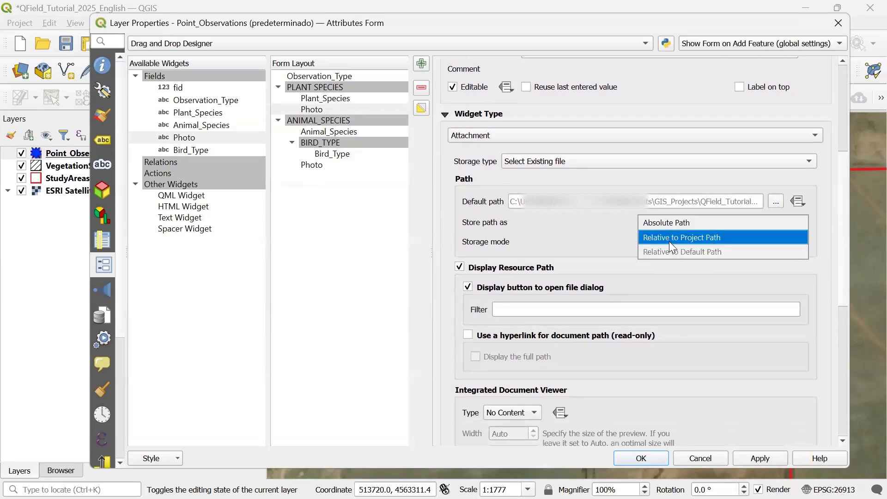
left_click(670, 241)
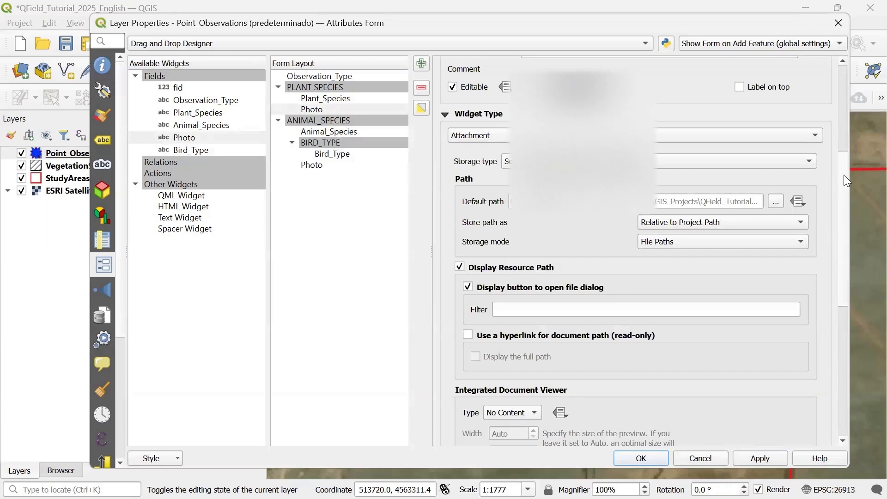
- Set the Photo attachment's integrated document viewer type to Image and apply
left_click_drag(844, 176, 843, 224)
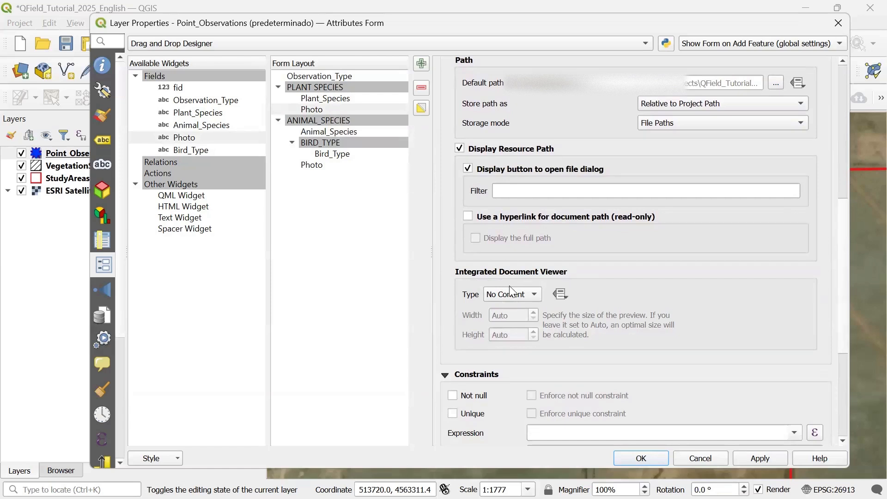
left_click(494, 294)
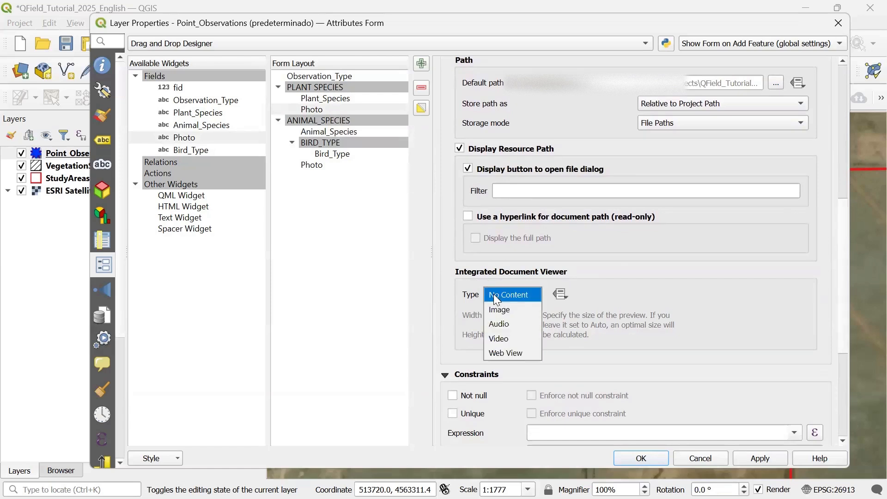
left_click(516, 314)
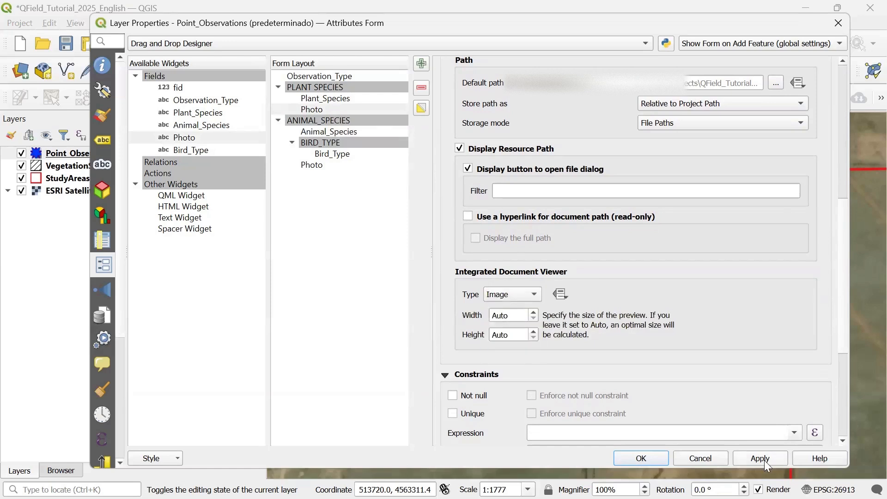
left_click(764, 460)
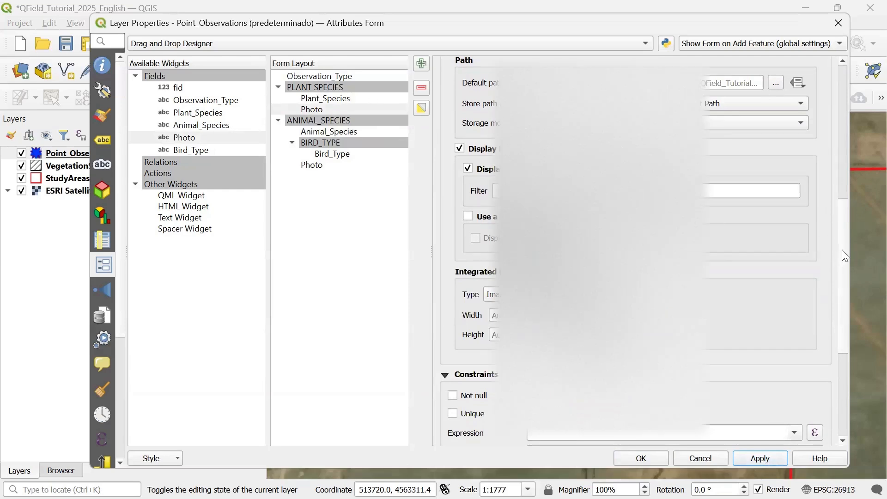
- Override the Observation_Type label colour with blue (#200dff)
left_click_drag(845, 256, 847, 123)
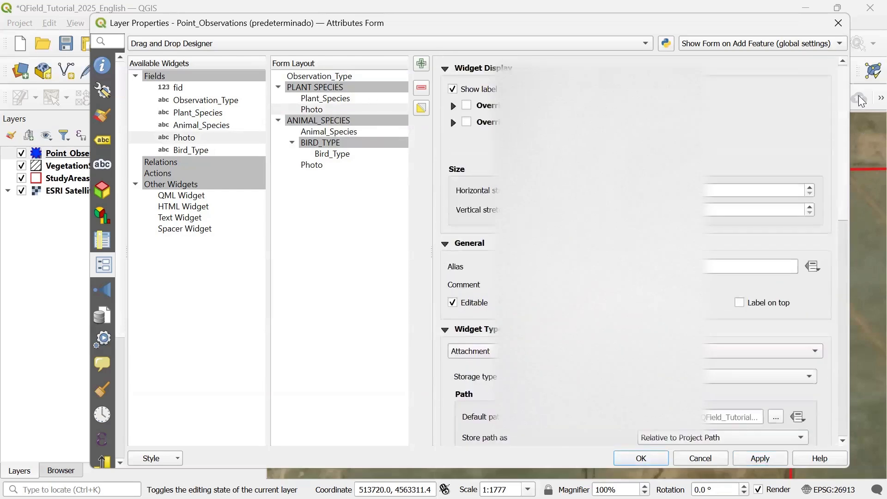
left_click(322, 78)
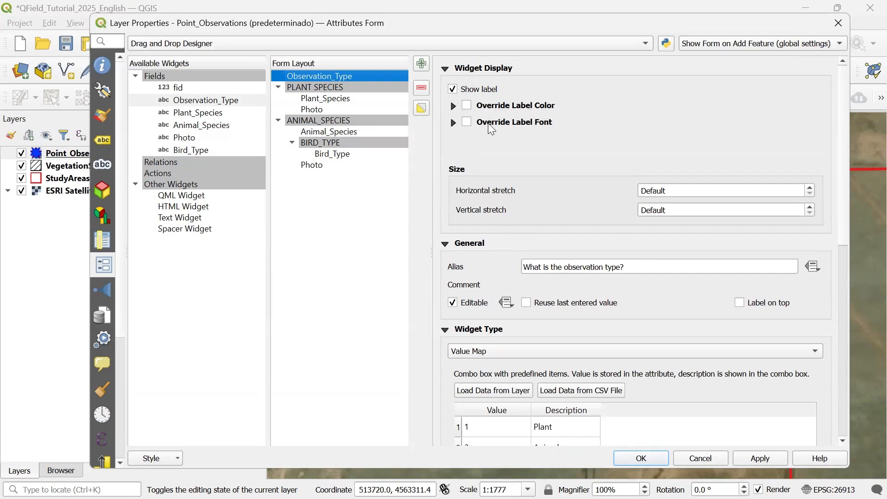
left_click(466, 106)
left_click(552, 133)
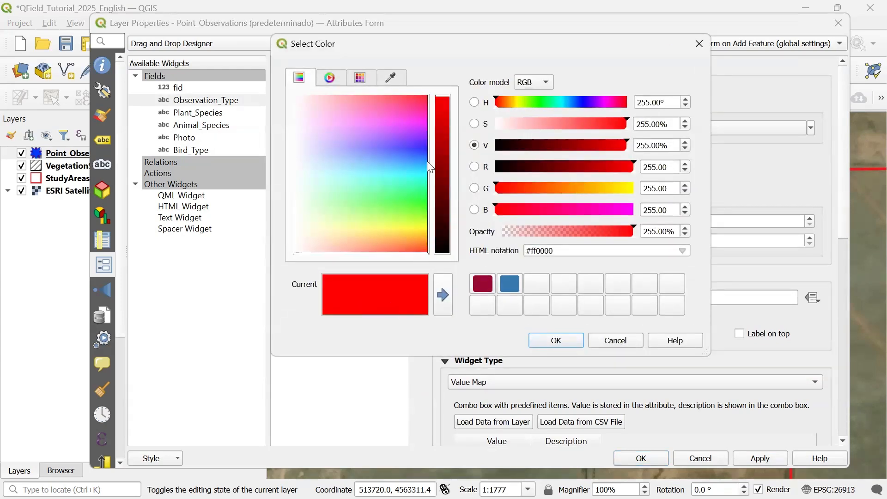
left_click(422, 146)
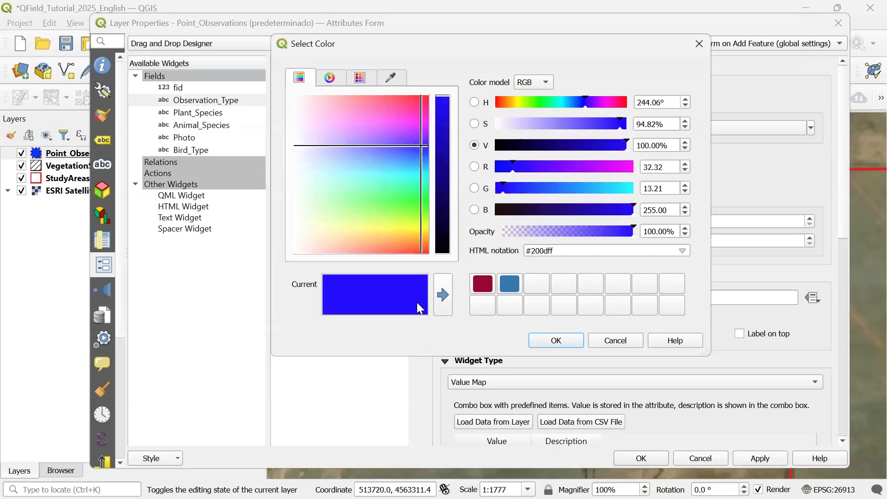
left_click(561, 341)
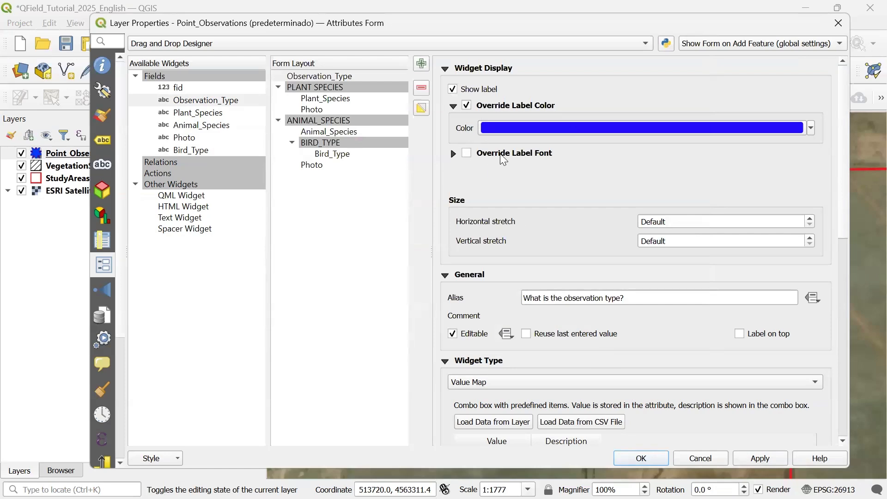
- Enable the label font override for Observation_Type with MS Shell Dlg 2, close the properties with OK and save the project
left_click(468, 153)
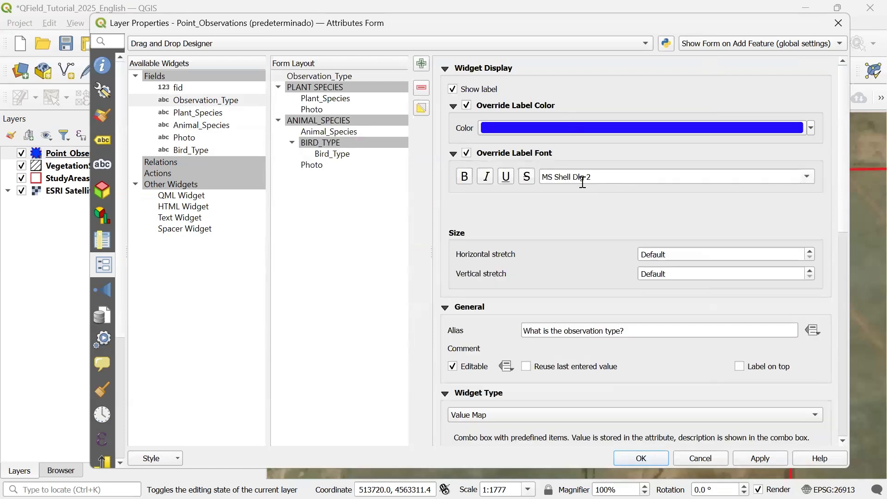
left_click(806, 177)
scroll(508, 255, "up", 3)
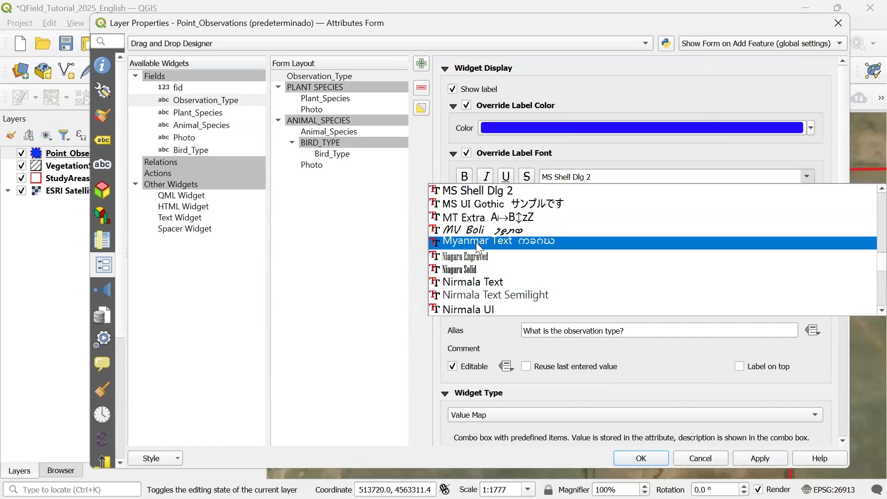
left_click(476, 191)
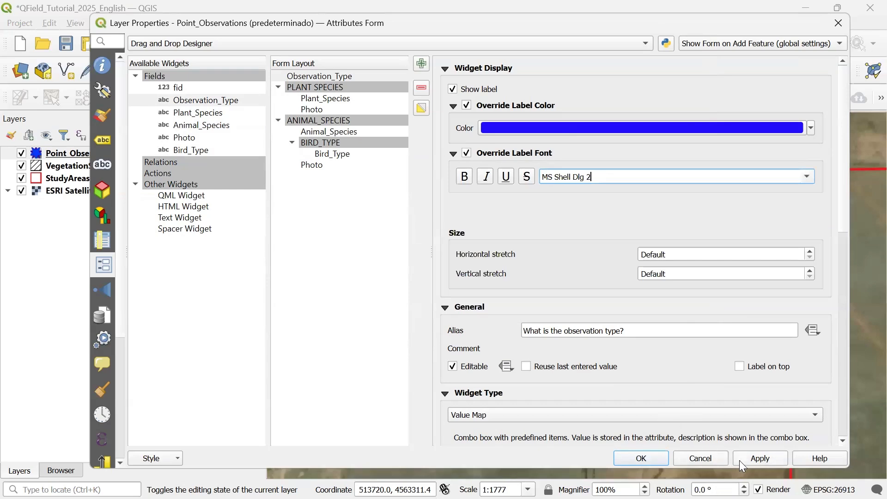
mouse_move(840, 190)
left_mouse_down()
mouse_move(829, 315)
mouse_move(825, 182)
left_mouse_up()
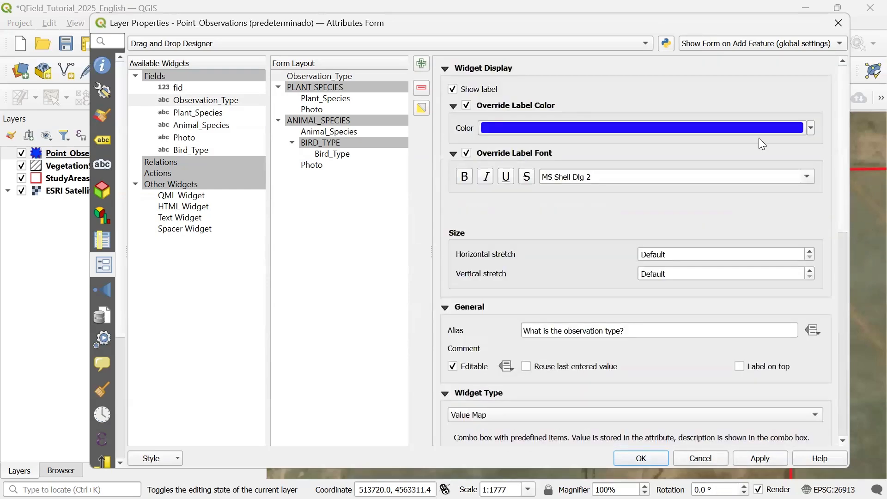
left_click(646, 456)
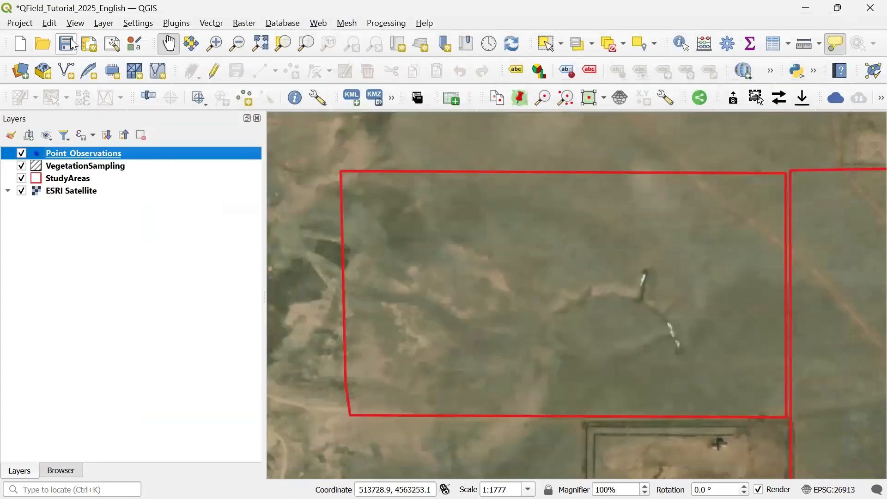
left_click(66, 43)
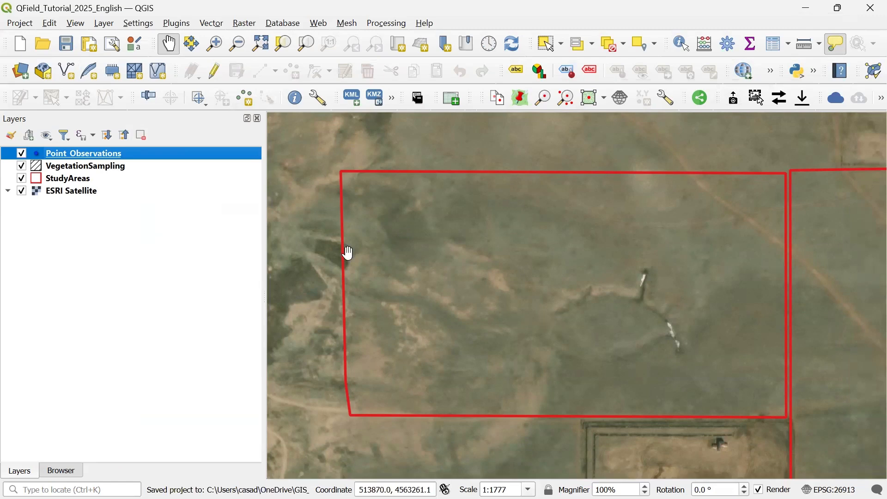
- Start editing Point_Observations and add a test point, choosing Plant as the observation type
left_click(213, 73)
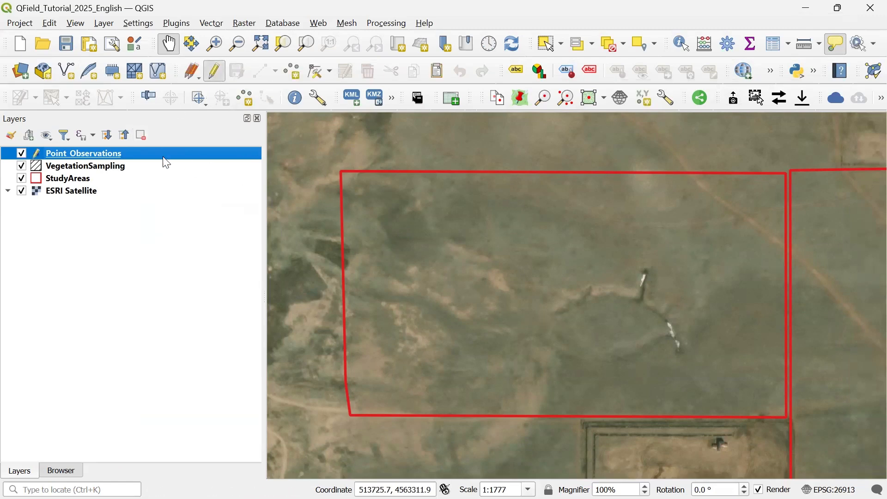
left_click(295, 71)
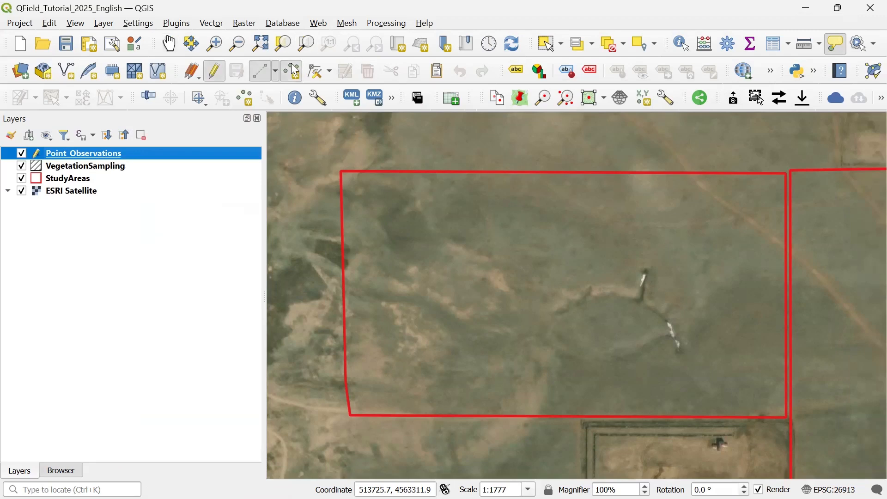
left_click(441, 221)
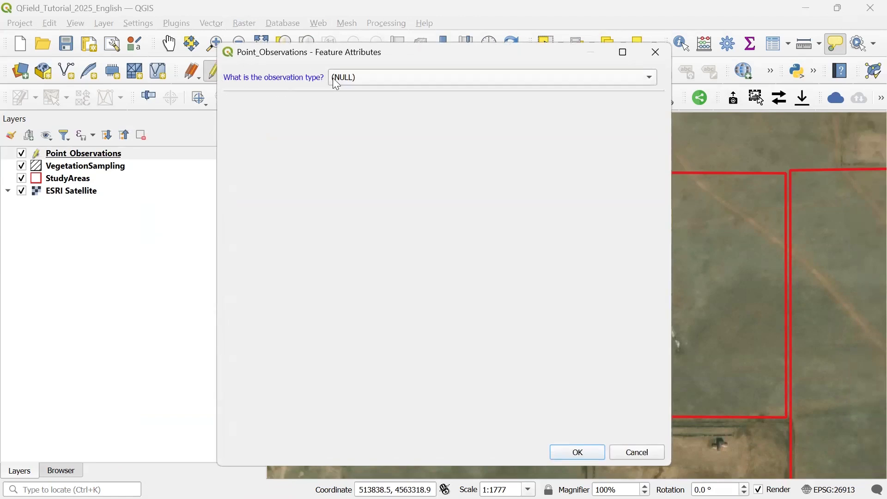
left_click(391, 79)
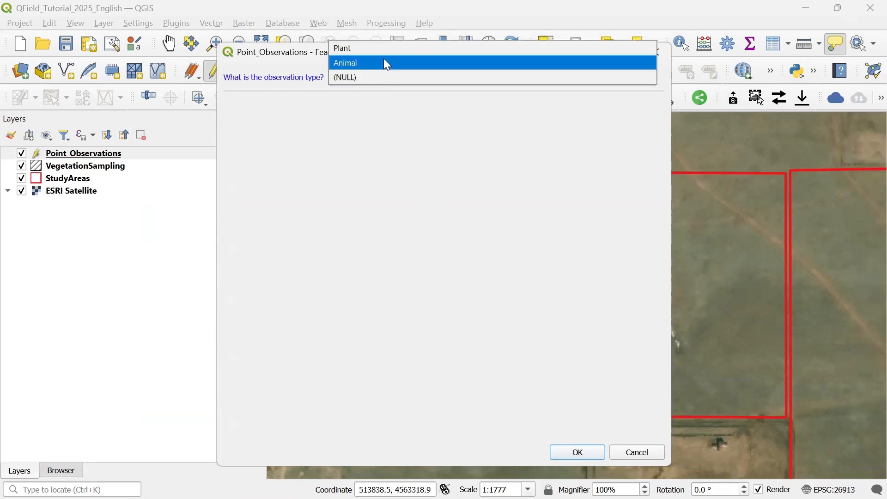
left_click(364, 51)
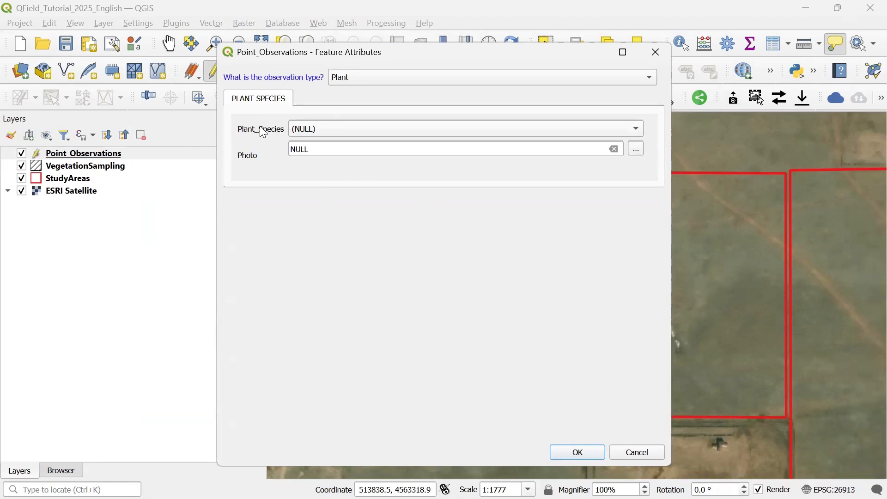
left_click(347, 131)
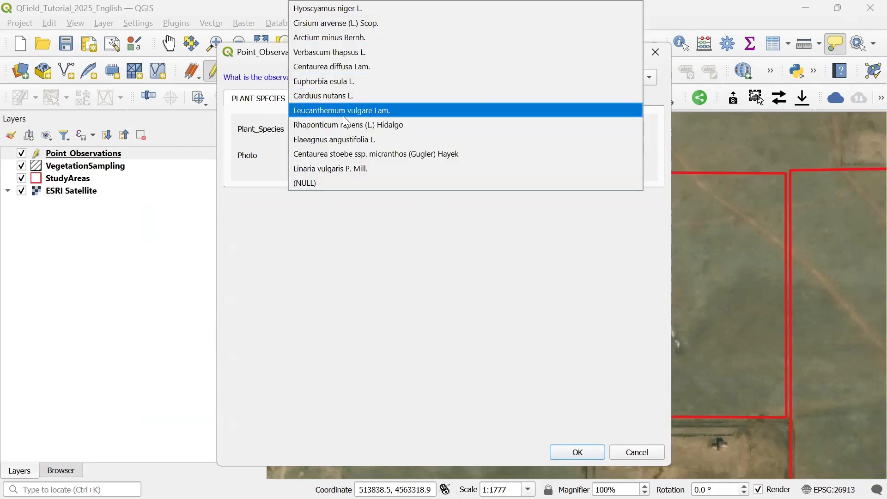
left_click(324, 183)
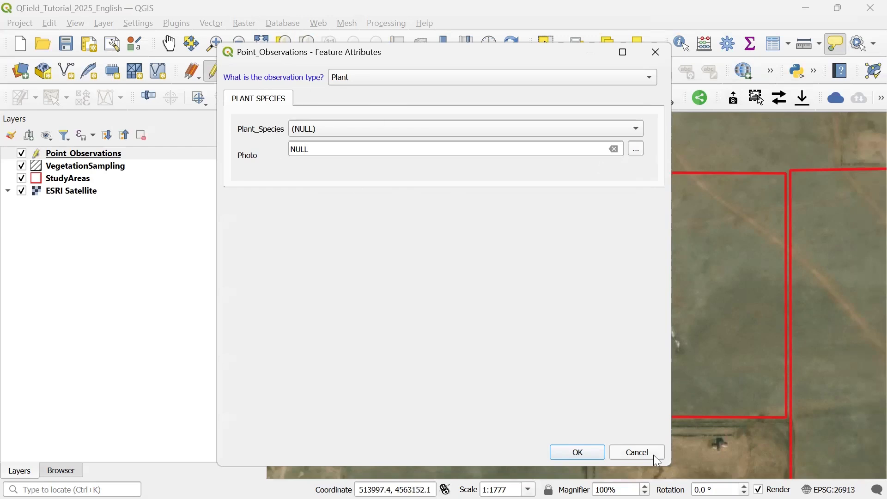
- Switch the test point to Animal, then Mammals and Birds, open the Bird_Type choices and cancel the feature
left_click(363, 84)
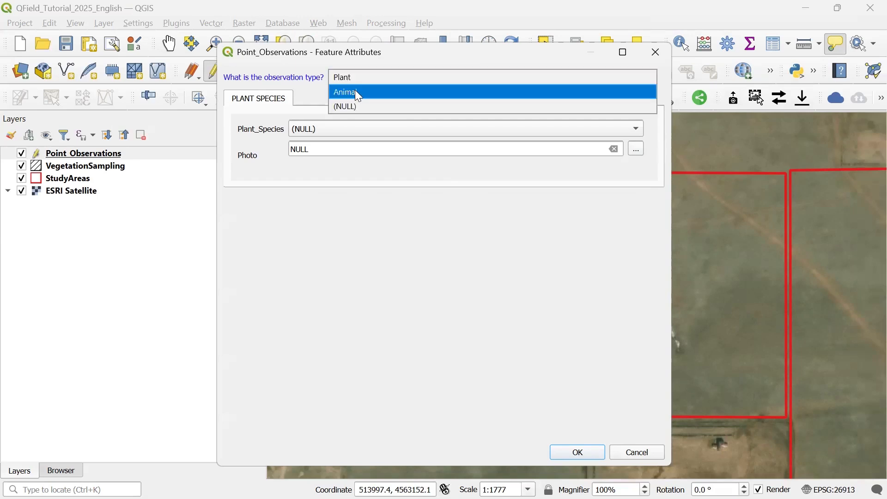
left_click(355, 90)
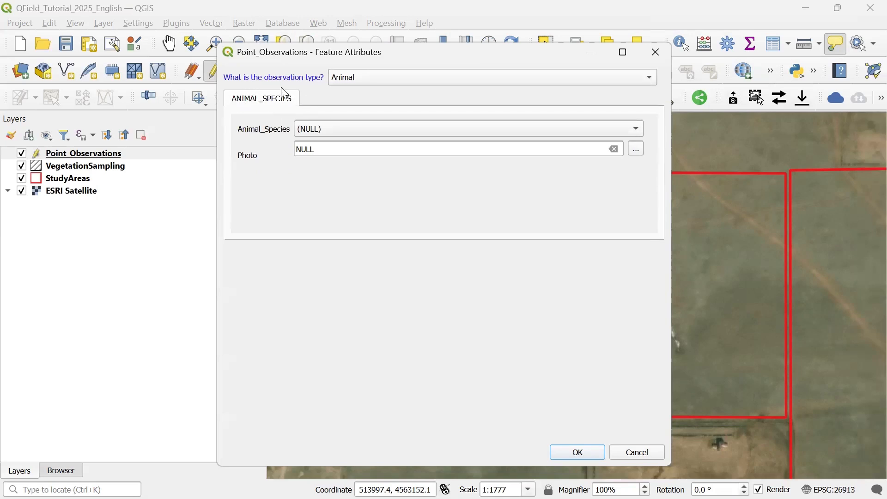
left_click(318, 125)
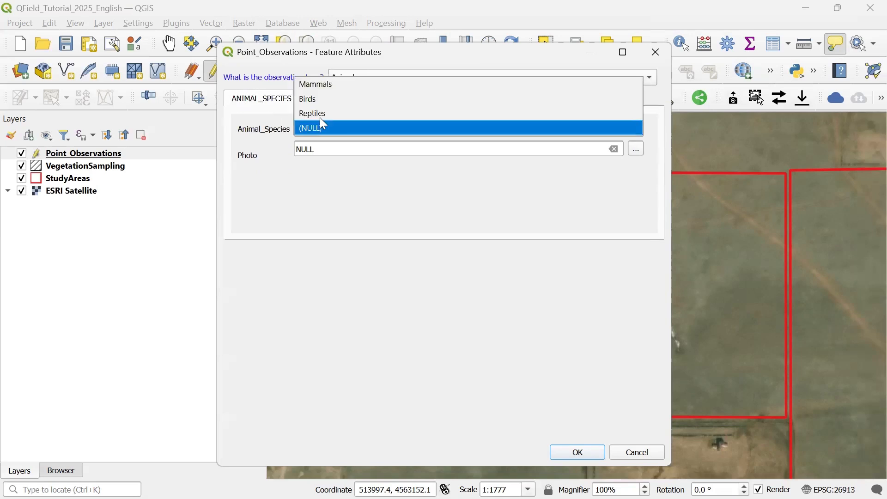
left_click(326, 85)
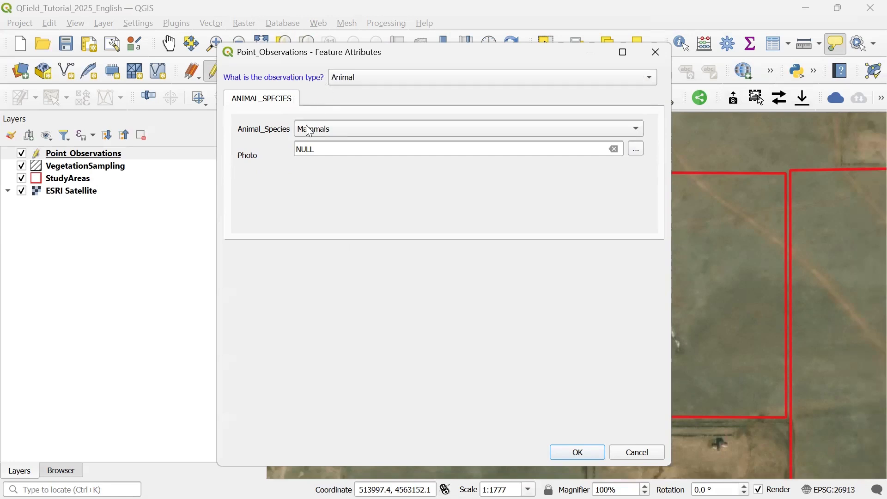
left_click(335, 133)
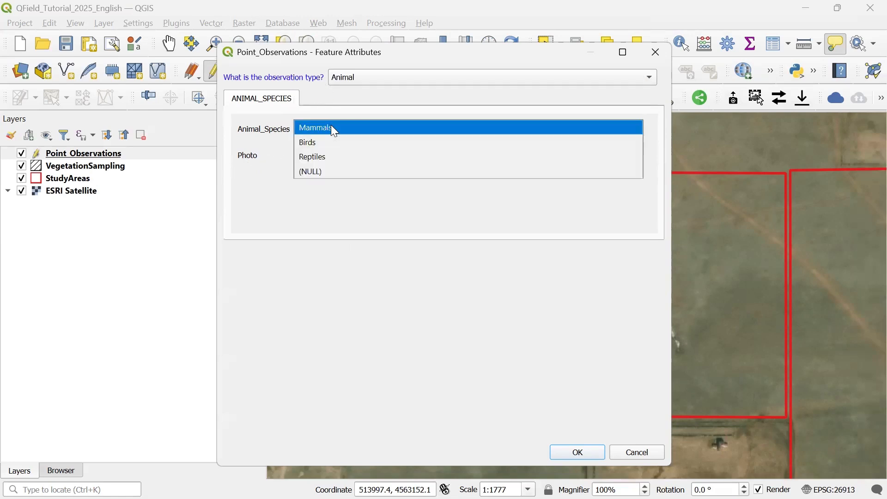
left_click(316, 143)
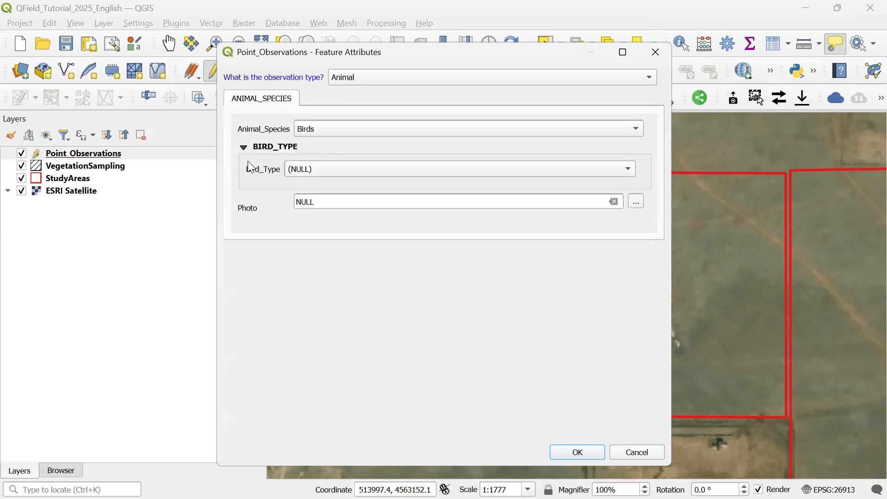
left_click(327, 168)
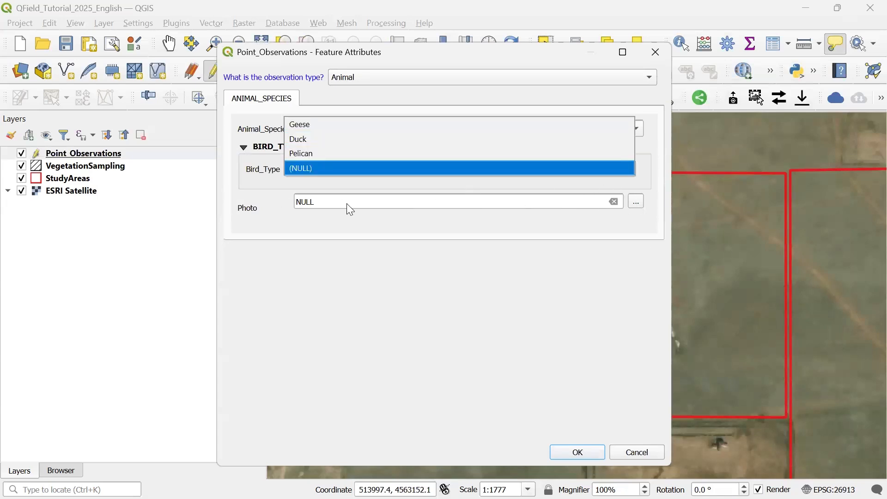
left_click(640, 453)
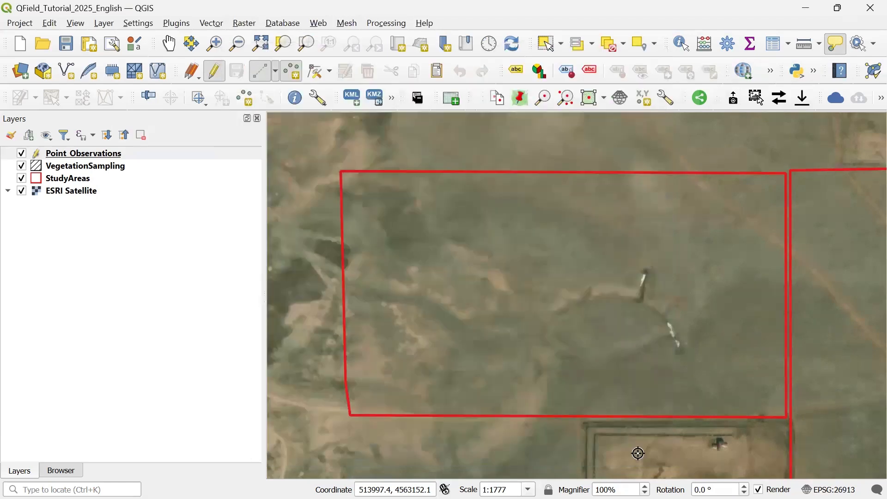
- Stop editing Point_Observations and save the project
left_click(212, 71)
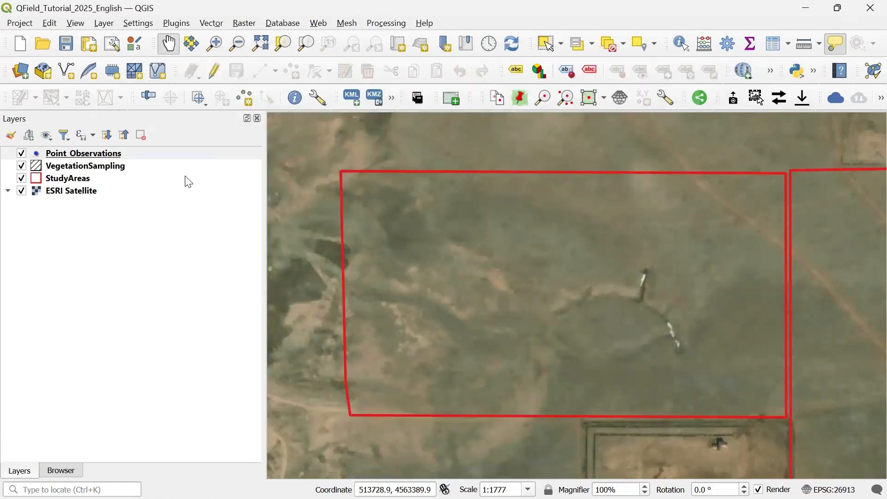
left_click(66, 44)
left_click(880, 98)
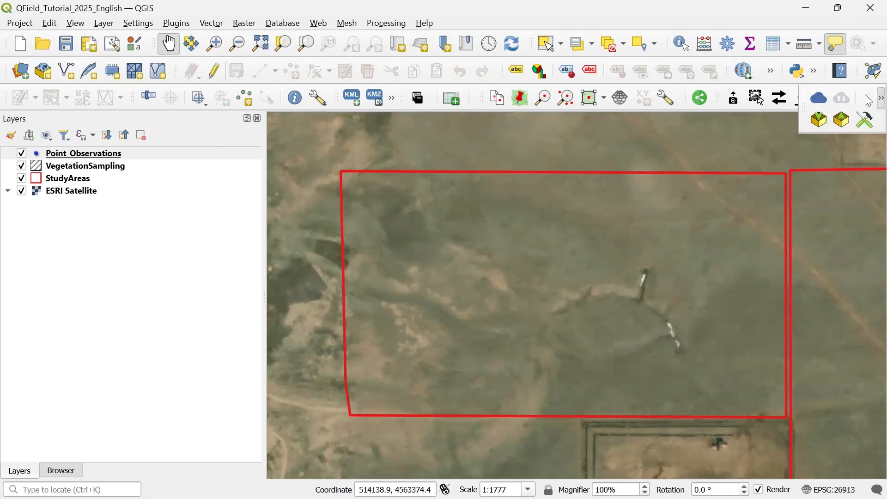
left_click(867, 121)
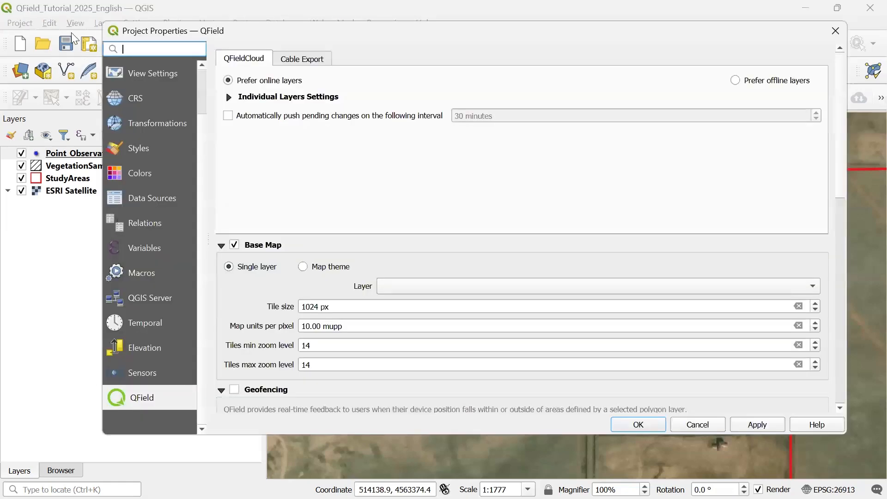
left_click(836, 30)
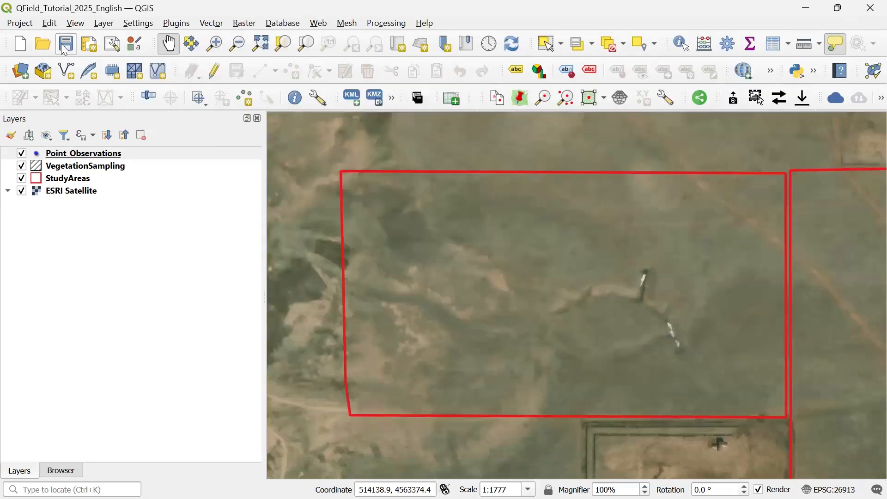
- Save the project and set the QField base map layer to ESRI Satellite in the project configuration
left_click(66, 43)
left_click(880, 98)
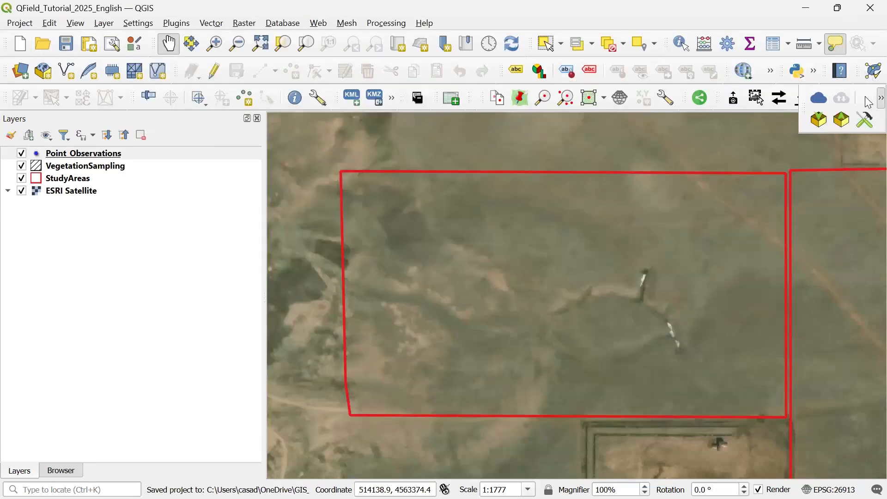
left_click(867, 121)
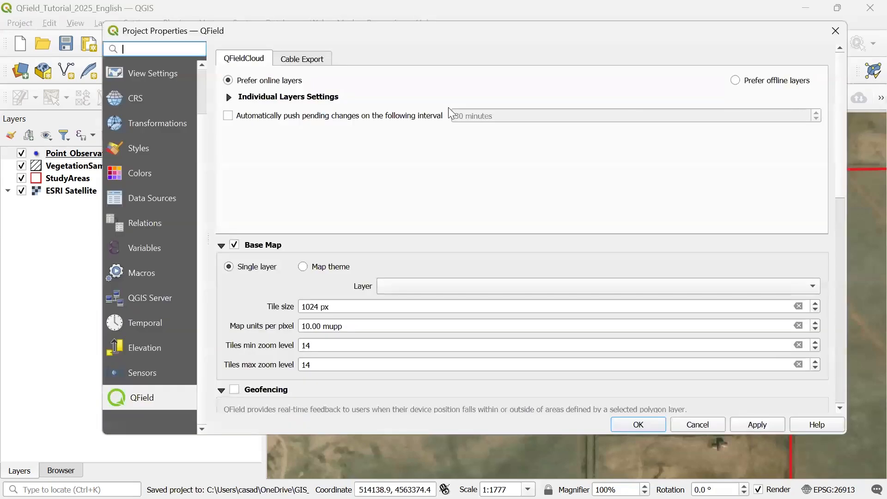
left_click(402, 282)
left_click(411, 284)
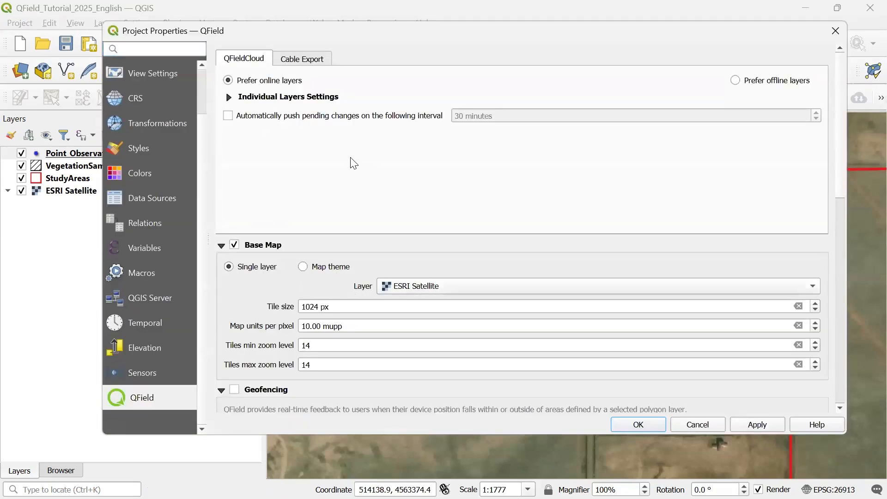
- Keep Point_Observations' cable export action as Copy and apply the project properties
left_click(303, 59)
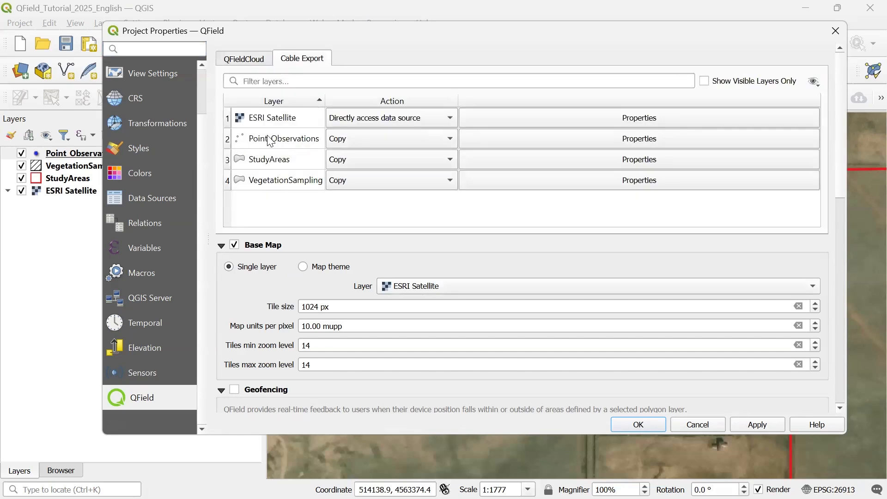
left_click(370, 137)
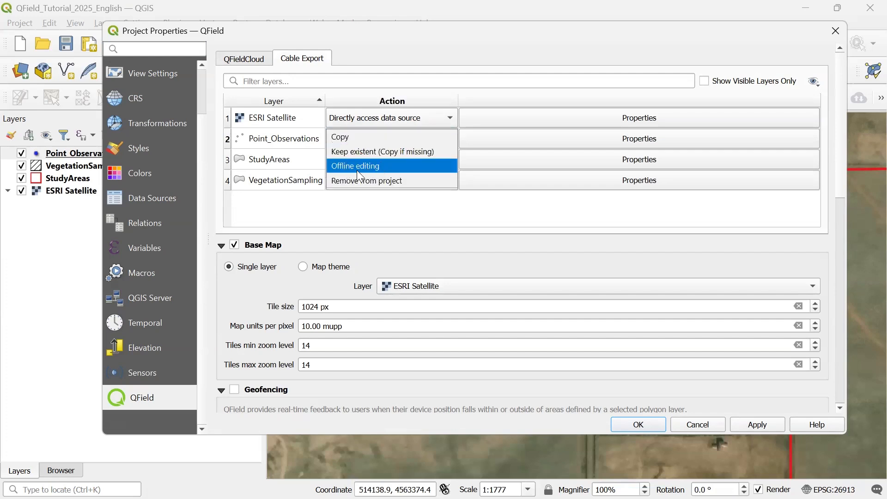
left_click(352, 137)
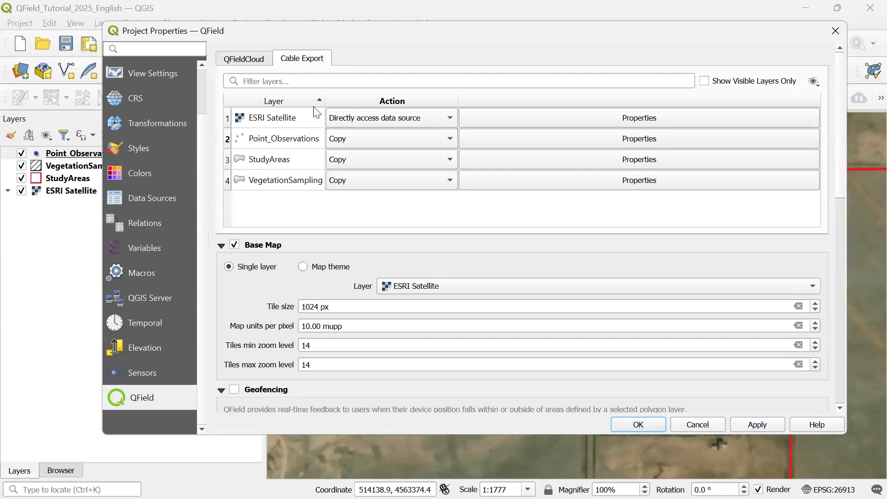
left_click(757, 427)
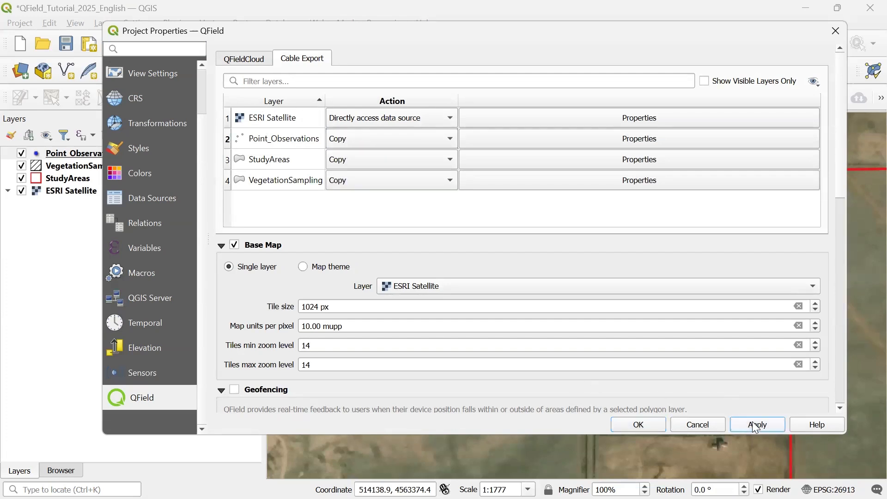
left_click(639, 424)
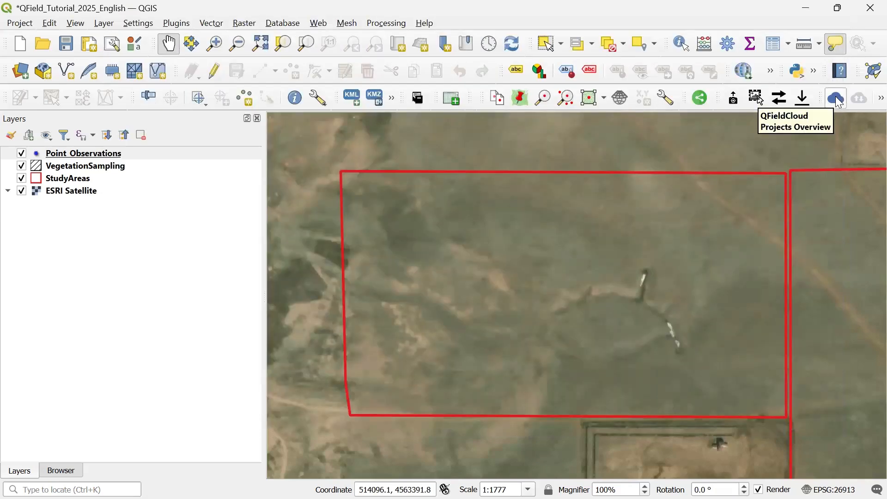
- Sign in to QFieldCloud and start converting the currently open project into a new cloud project
left_click(837, 99)
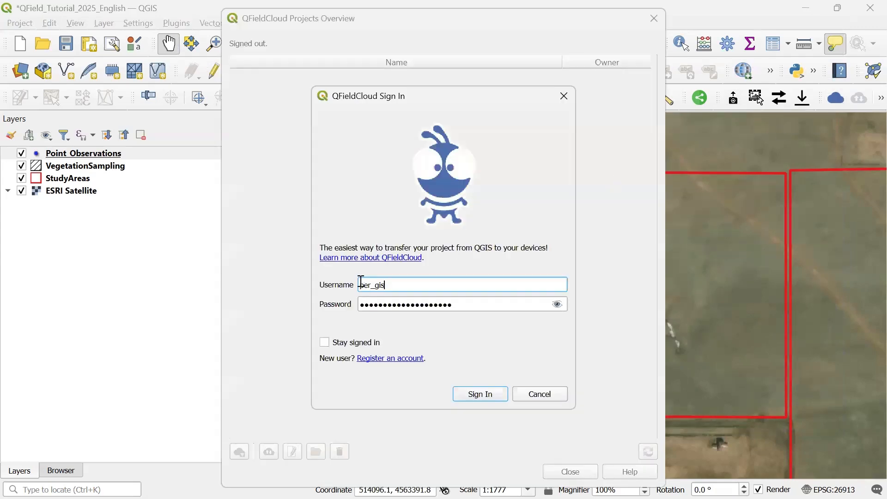
left_click(491, 400)
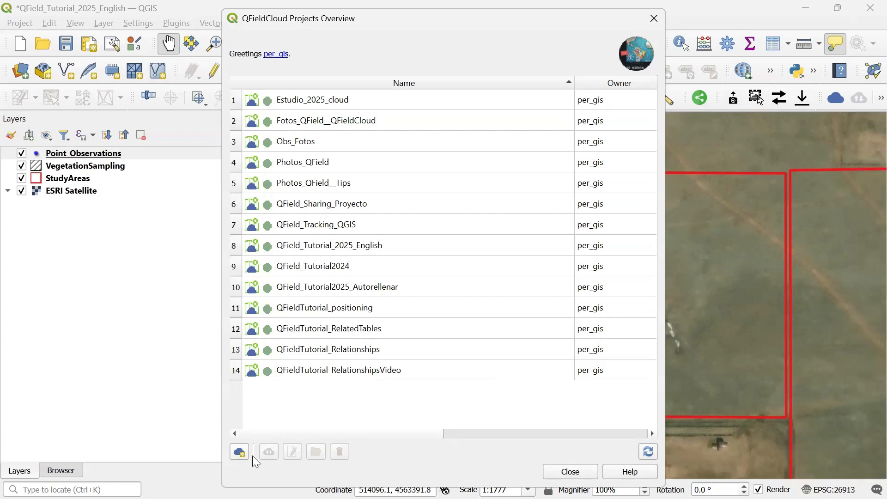
left_click(241, 453)
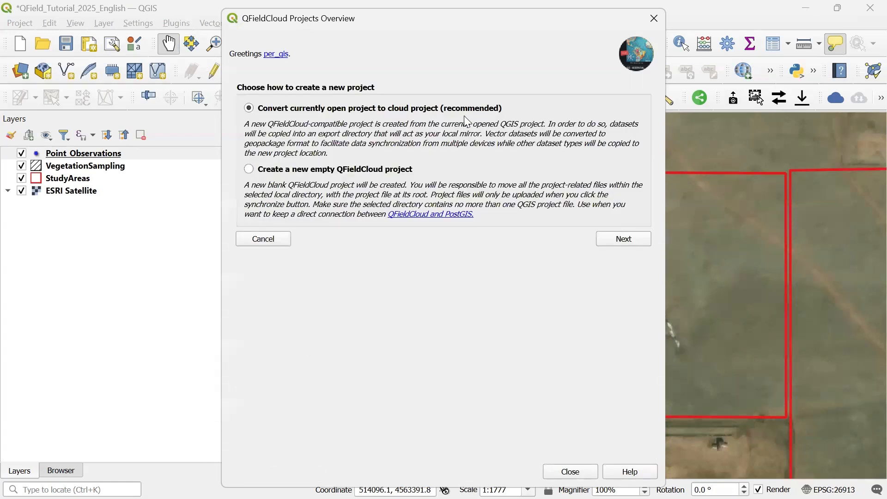
left_click(639, 241)
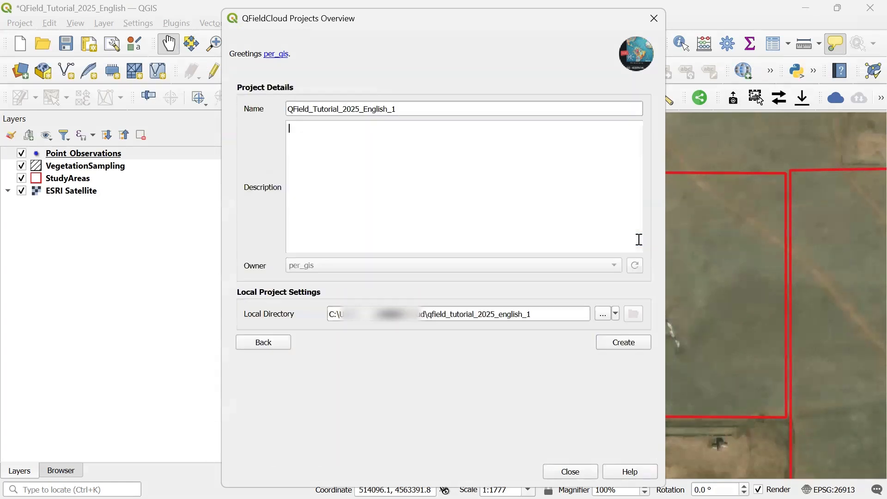
- Name the cloud project QField_Tutorial_2025_ConditionalVisibility, create it, and confirm the synchronization
left_click(408, 112)
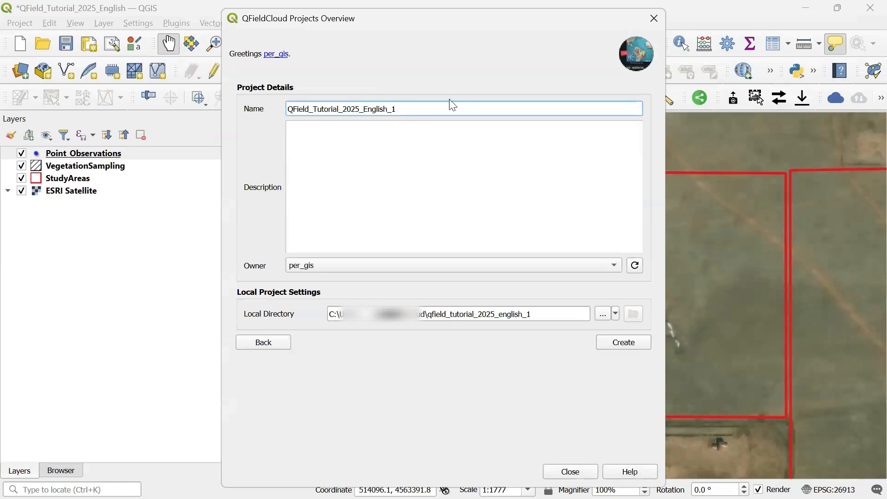
key("BackSpace")
key("BackSpace")
key("BackSpace")
key("BackSpace")
key("BackSpace")
key("BackSpace")
key("BackSpace")
key("BackSpace")
key("BackSpace")
key("BackSpace")
type("_ConditionalVisibility")
left_click(420, 309)
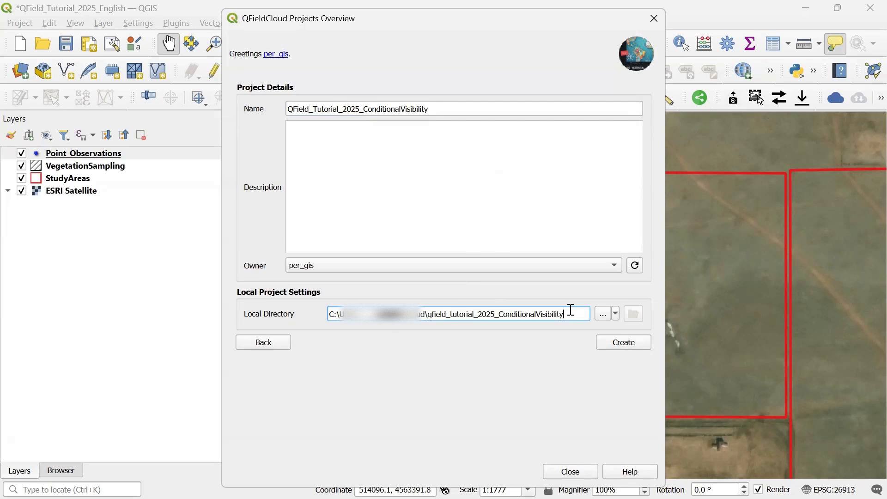
left_click(641, 347)
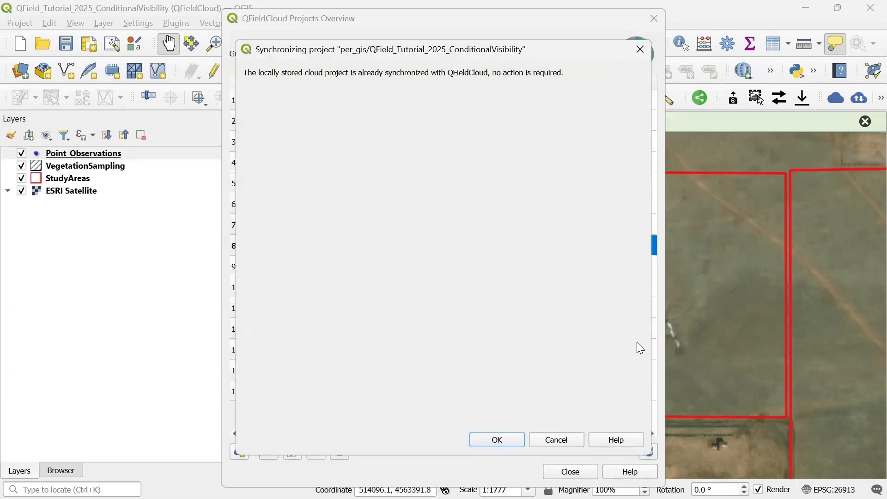
left_click(504, 444)
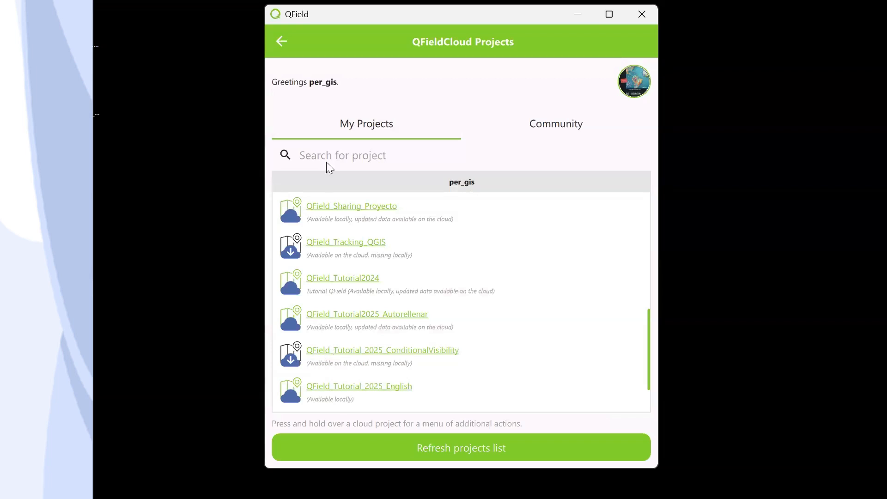
- Switch to QField, download and open the QField_Tutorial_2025_ConditionalVisibility project, and enable editing on Point_Observations
left_click(321, 353)
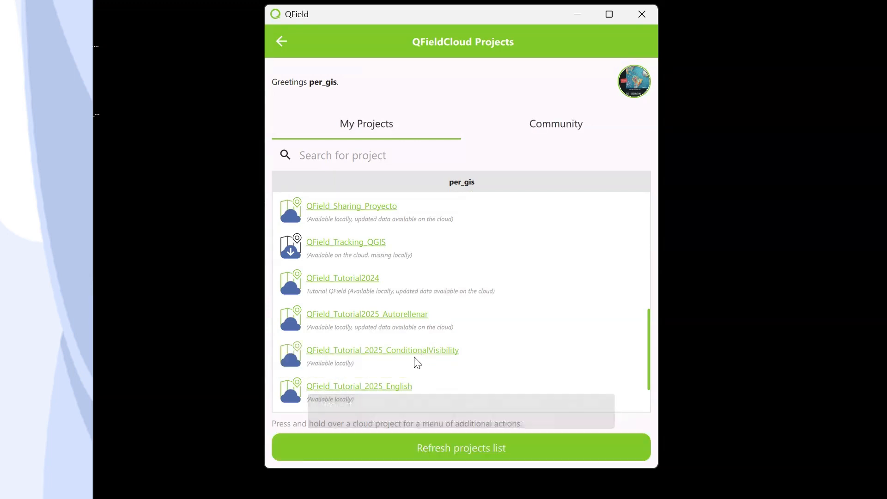
left_click(426, 350)
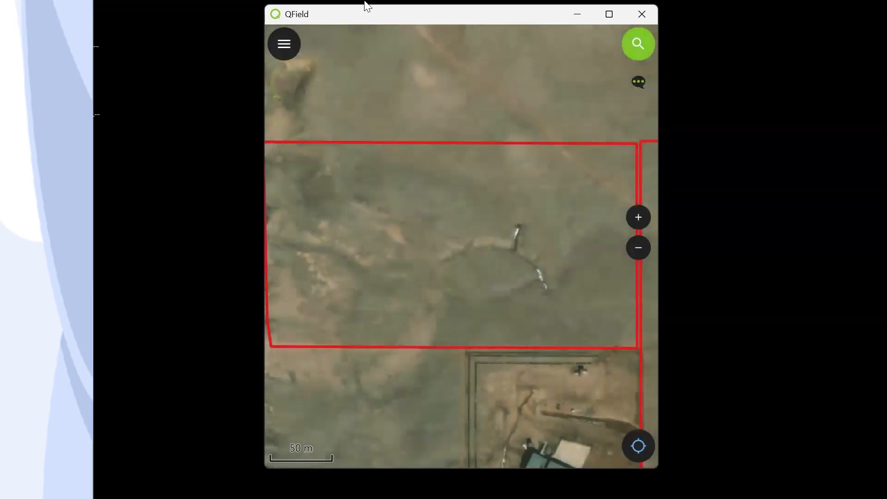
left_click(289, 46)
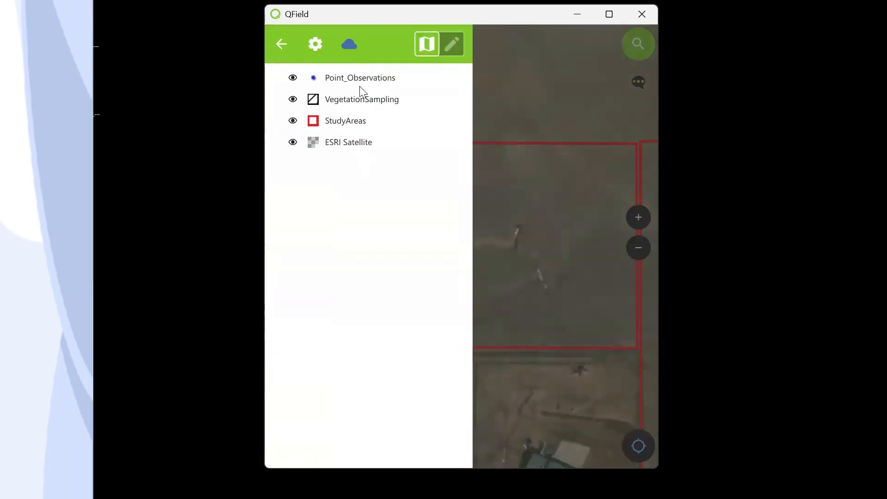
left_click(454, 41)
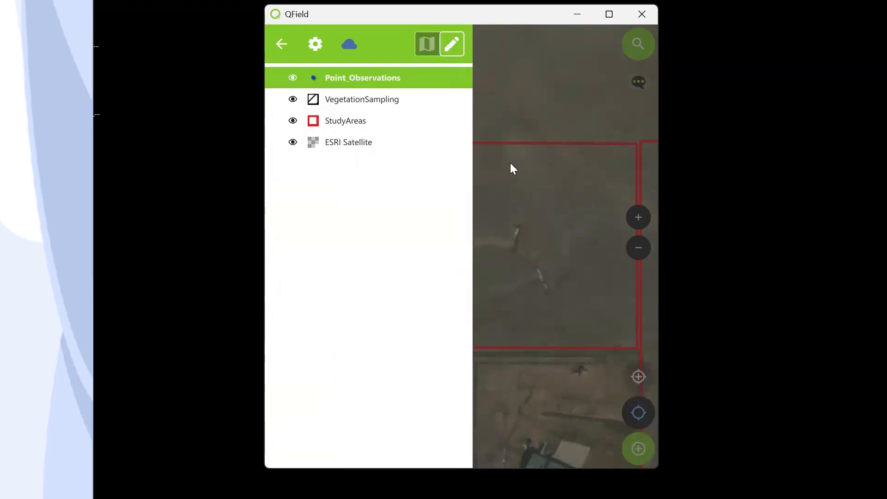
left_click(512, 135)
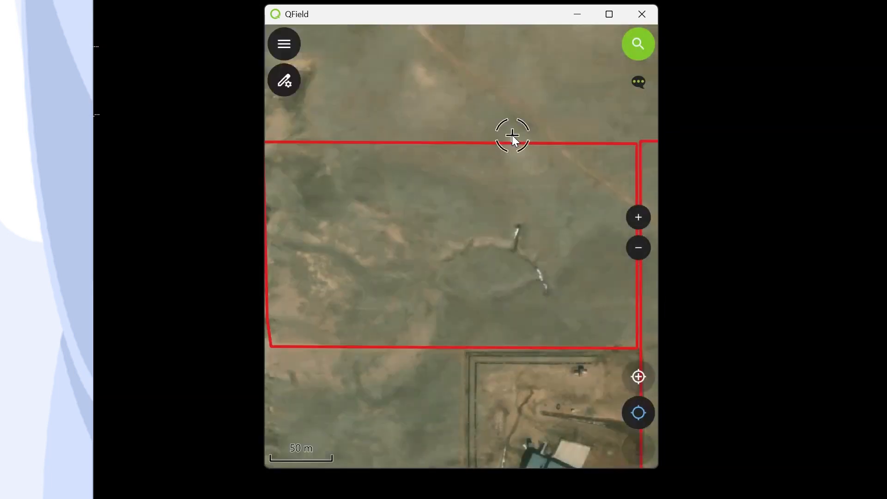
- Add a point in the study area with observation type Plant and species Elaeagnus angustifolia L
left_click(493, 192)
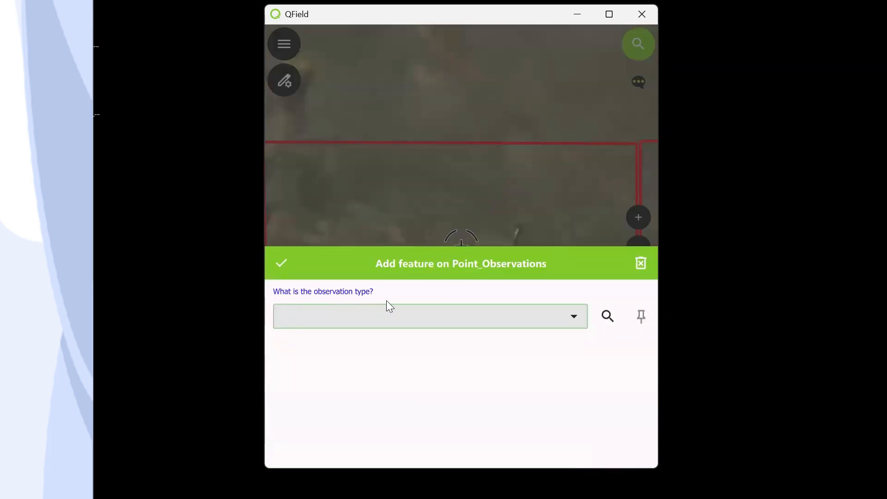
left_click(327, 315)
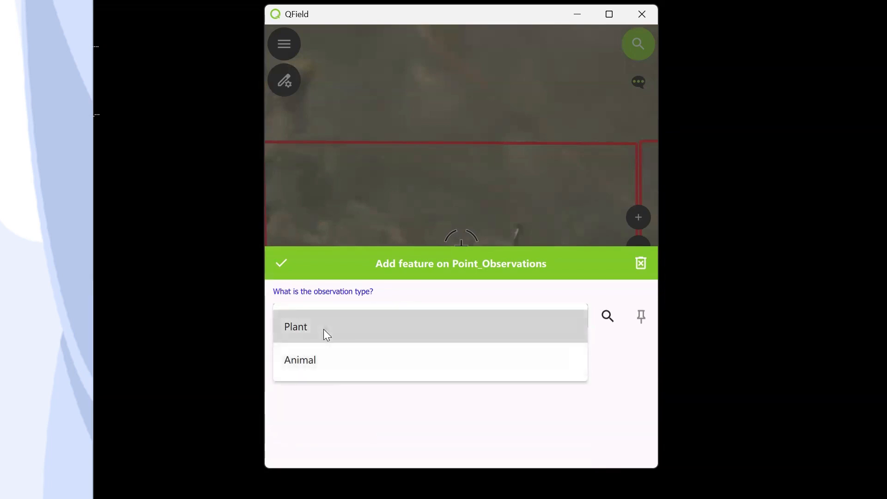
left_click(327, 334)
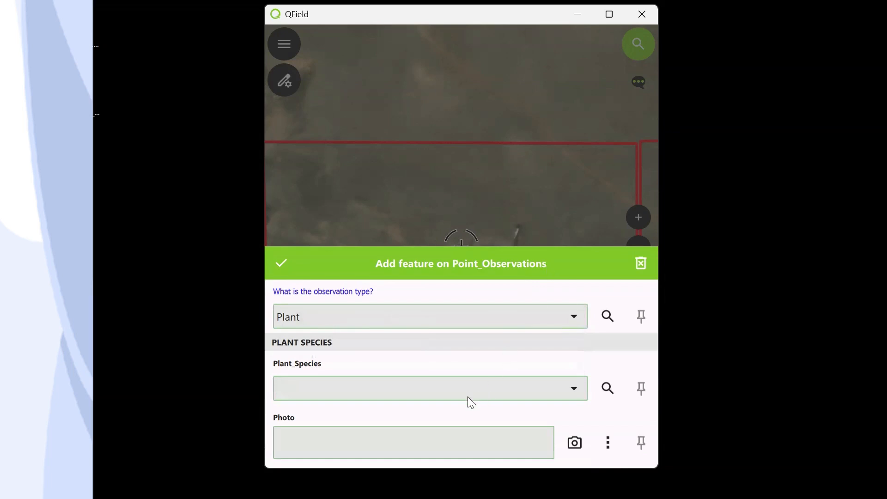
left_click(552, 392)
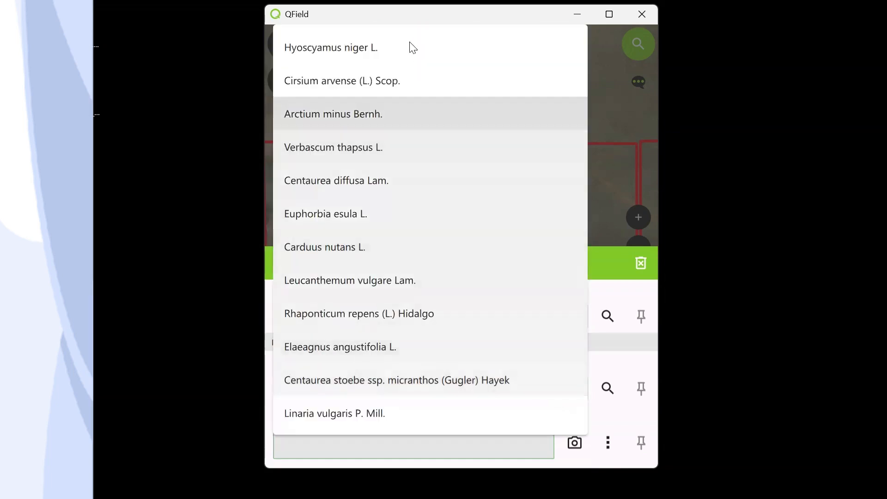
left_click(465, 346)
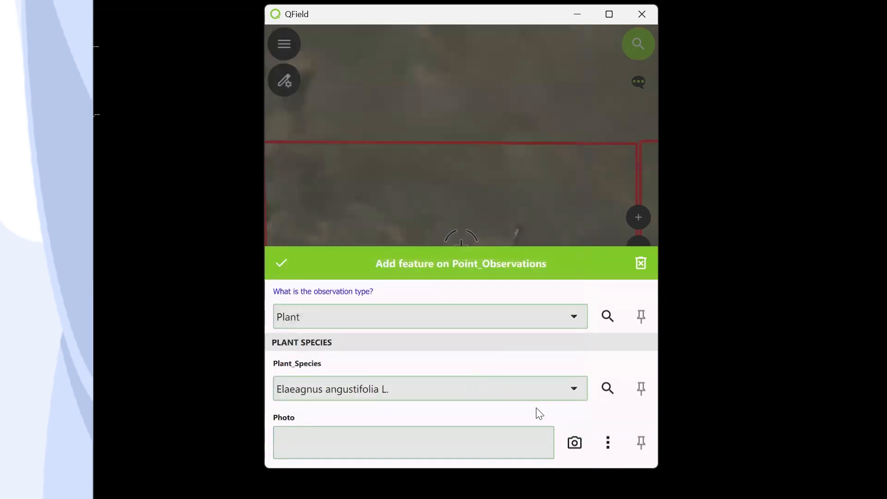
- Take a photo for the point and save the new feature
left_click(576, 443)
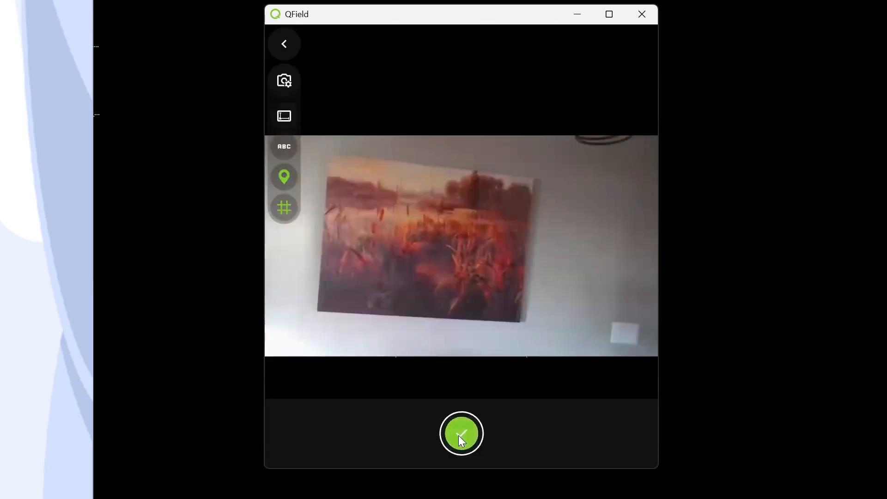
left_click(461, 435)
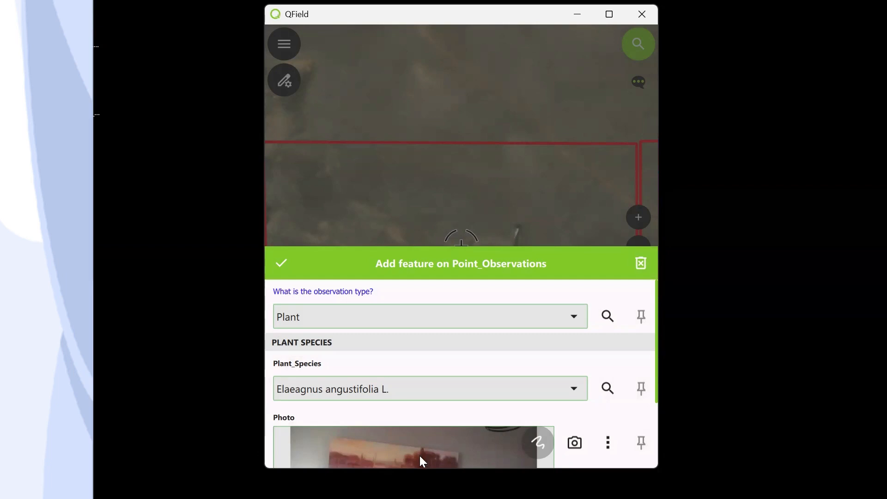
scroll(410, 455, "down", 3)
scroll(485, 378, "up", 3)
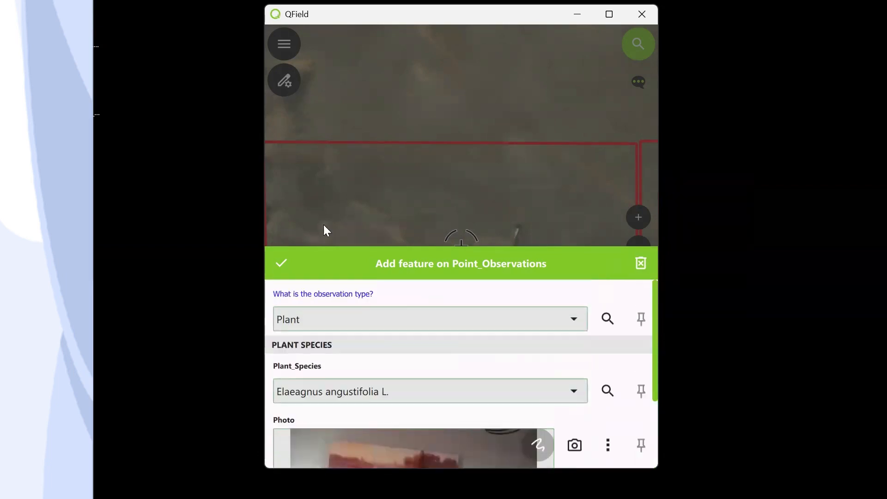
left_click(282, 261)
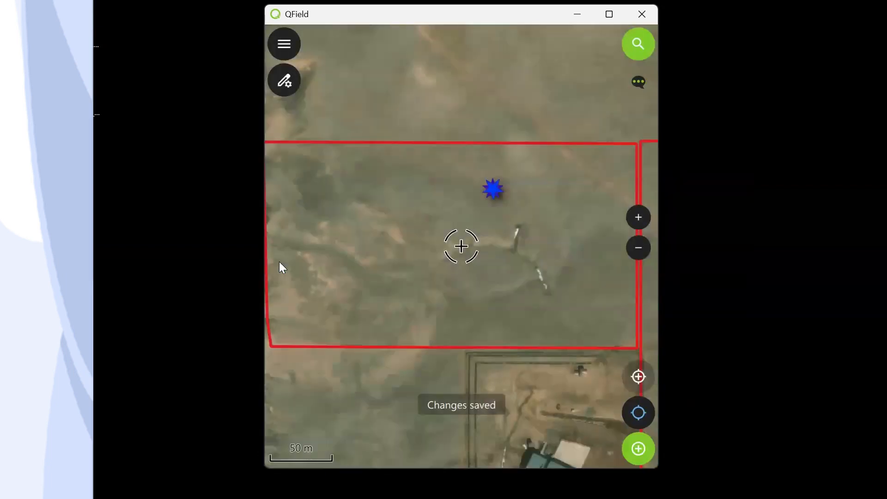
- Add a second point in the study area and set its observation type to Animal
left_click(296, 42)
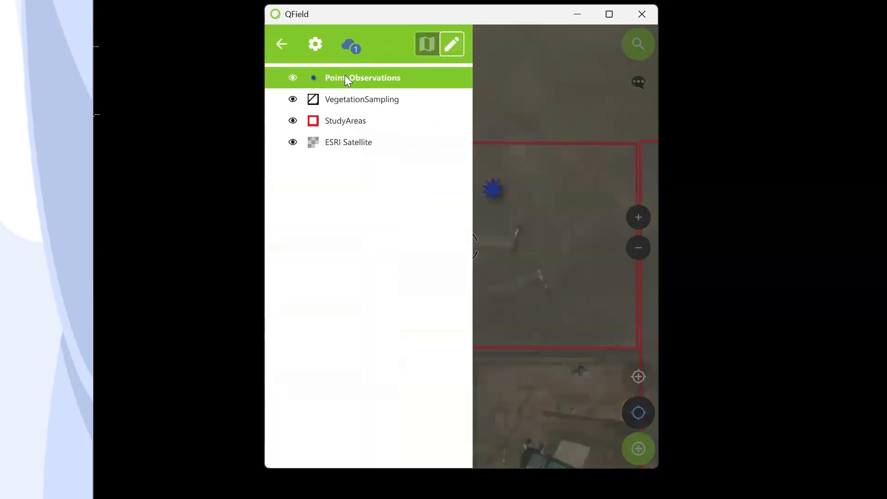
left_click(507, 91)
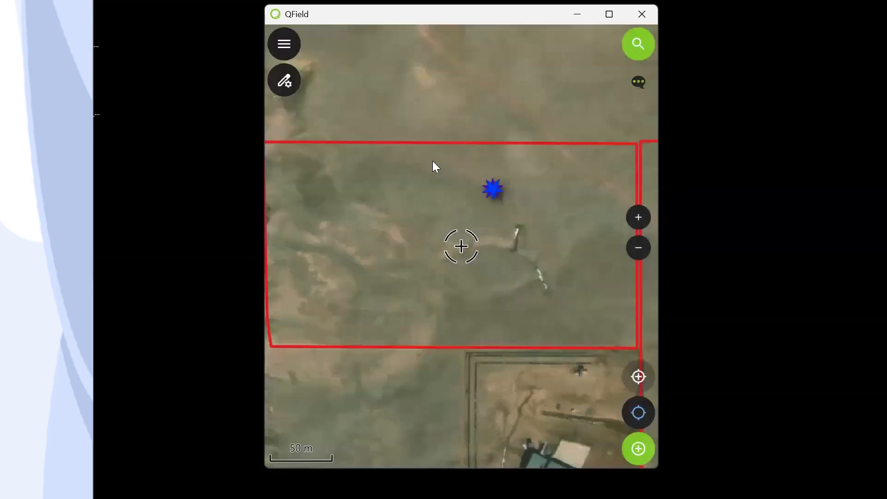
left_click(396, 194)
left_click(467, 324)
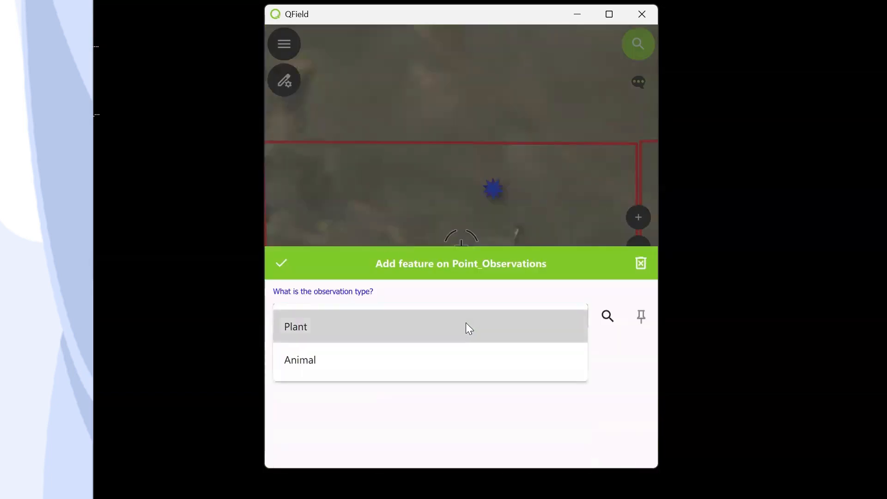
left_click(340, 361)
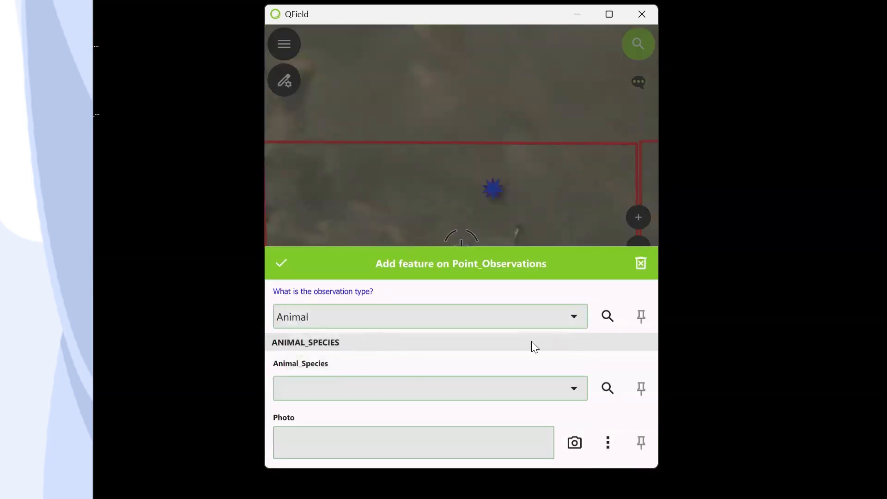
- Set the animal species of the second point to Birds
left_click(514, 388)
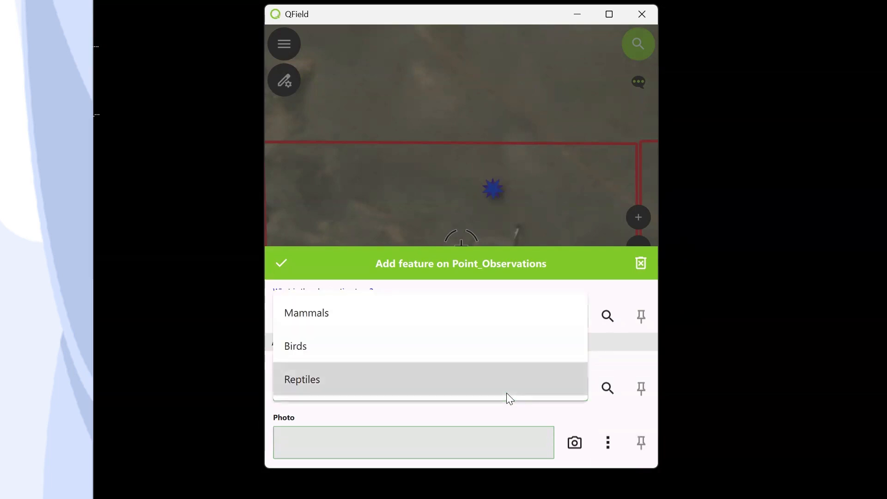
left_click(344, 318)
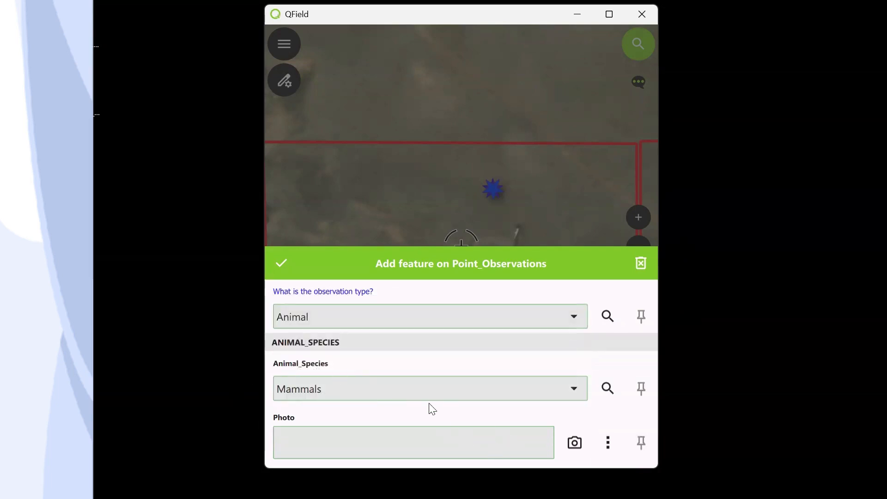
left_click(348, 393)
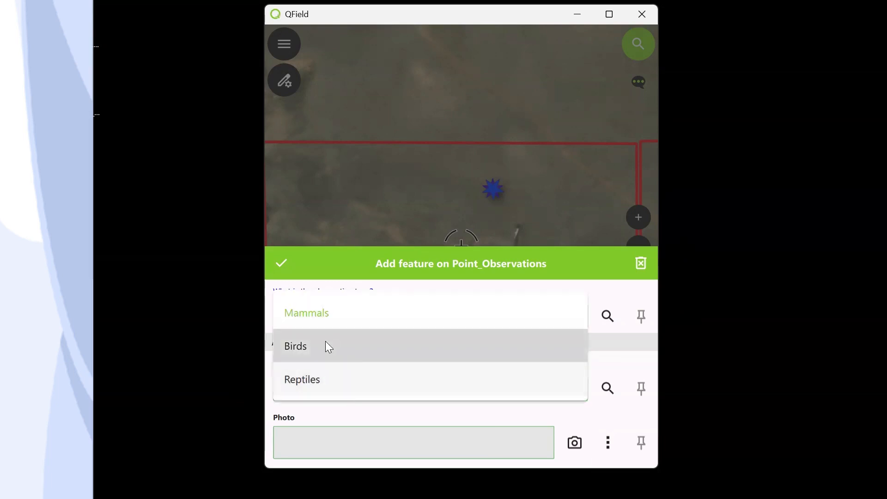
left_click(327, 347)
scroll(397, 404, "down", 1)
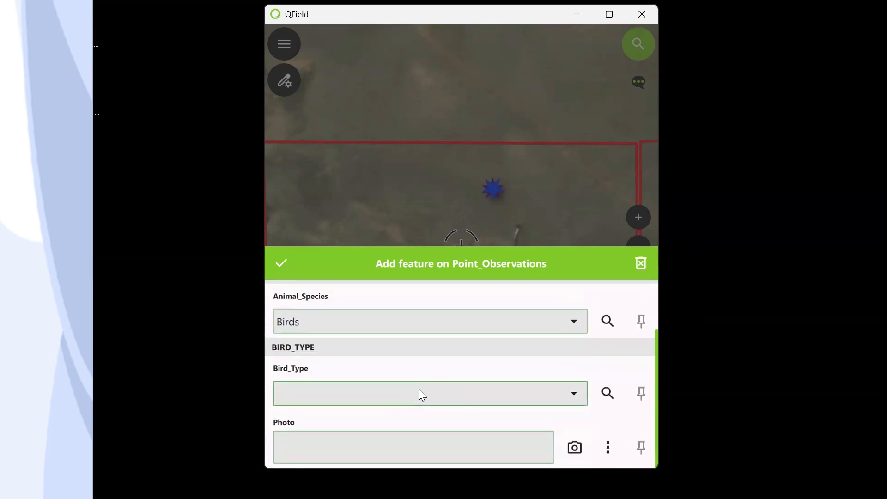
- Set the Bird_Type to Duck and save the second feature
left_click(420, 394)
left_click(313, 349)
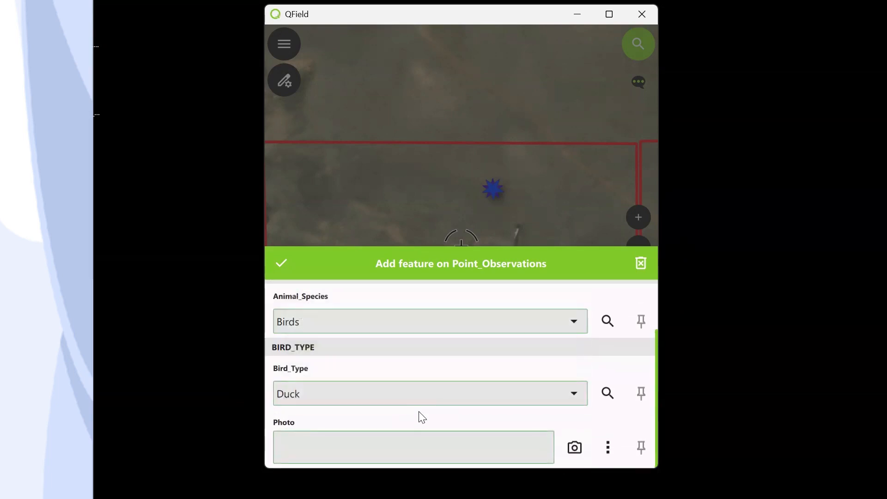
left_click(584, 444)
left_click(282, 264)
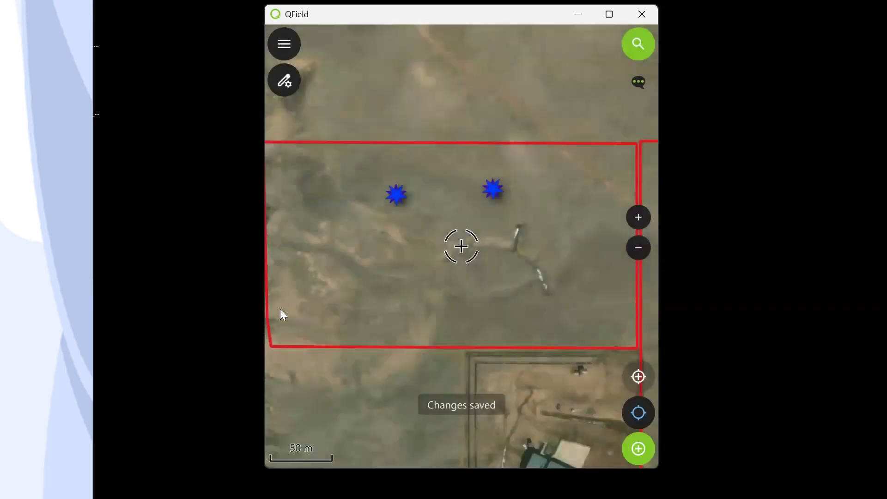